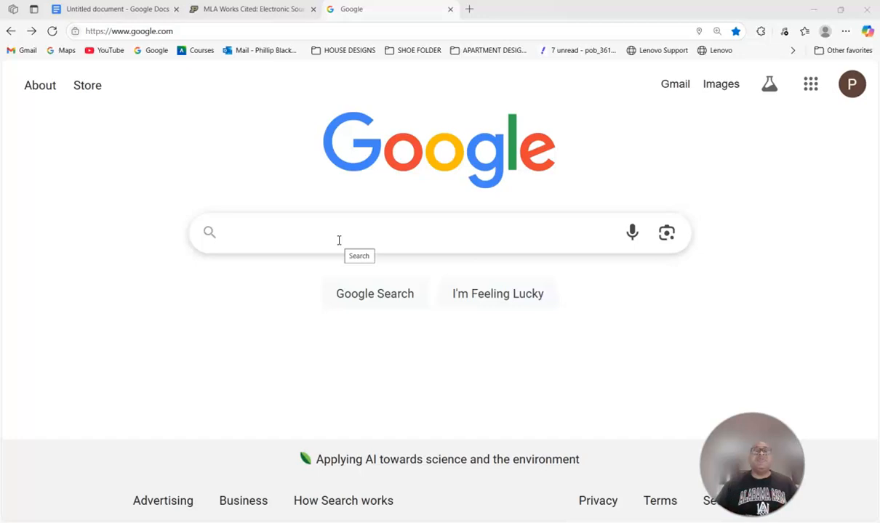
- Rerun the recent 'r. kelly sexual abuse allegations' Google search from the search box suggestions
left_click(339, 240)
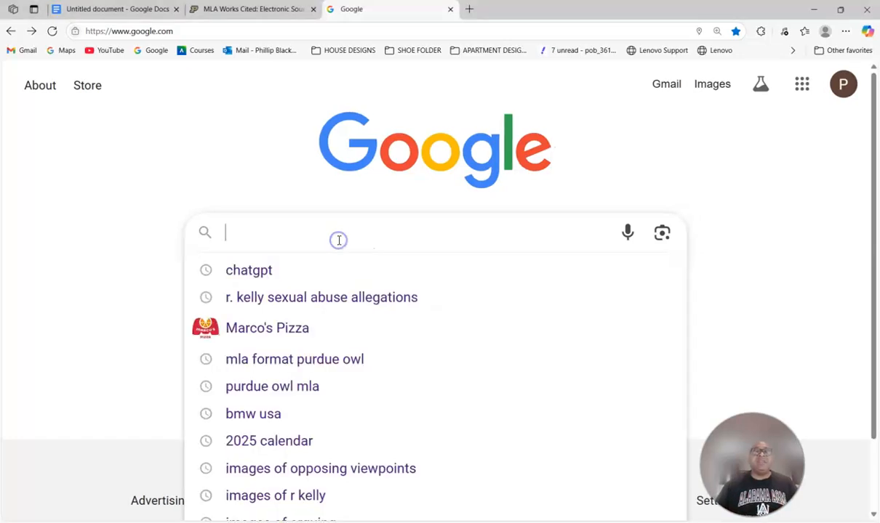
left_click(337, 239)
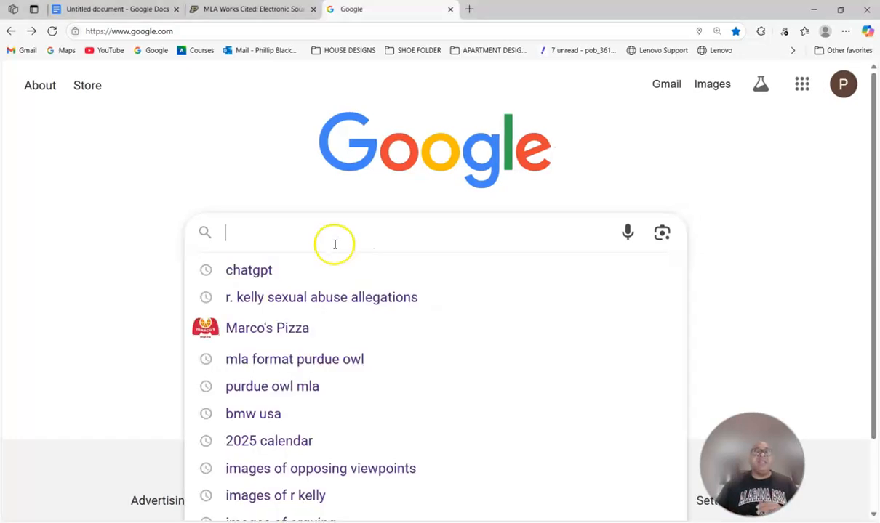
left_click(290, 299)
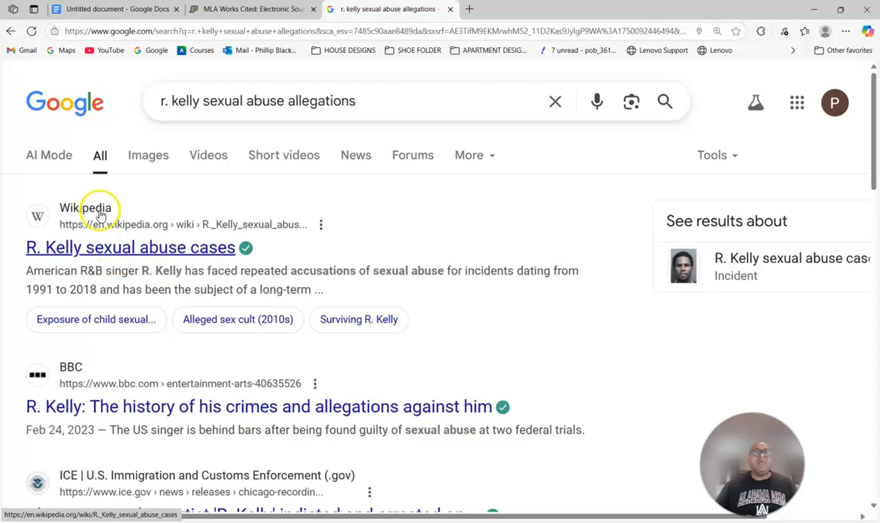
scroll(99, 218, "down", 3)
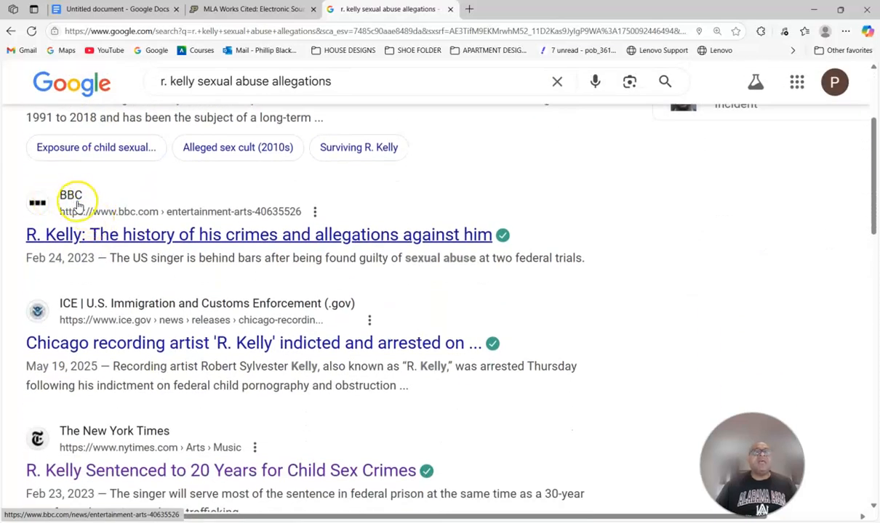
scroll(114, 232, "down", 2)
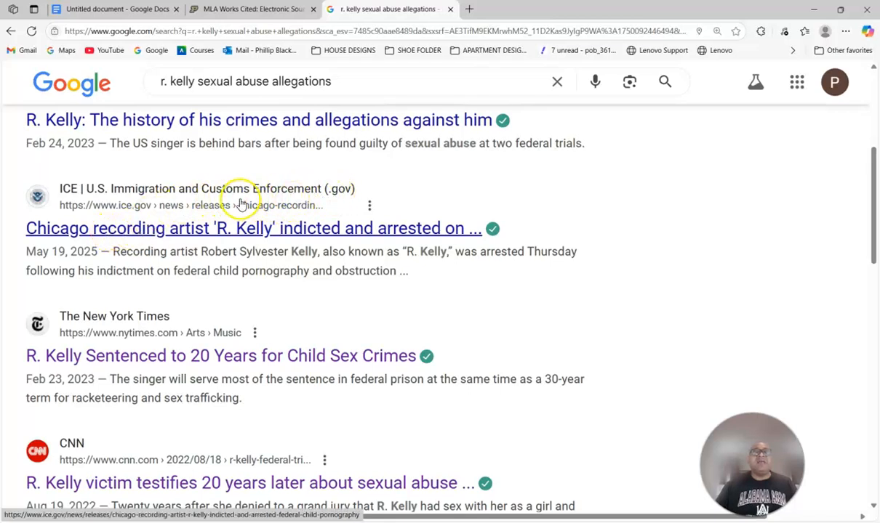
scroll(173, 226, "down", 3)
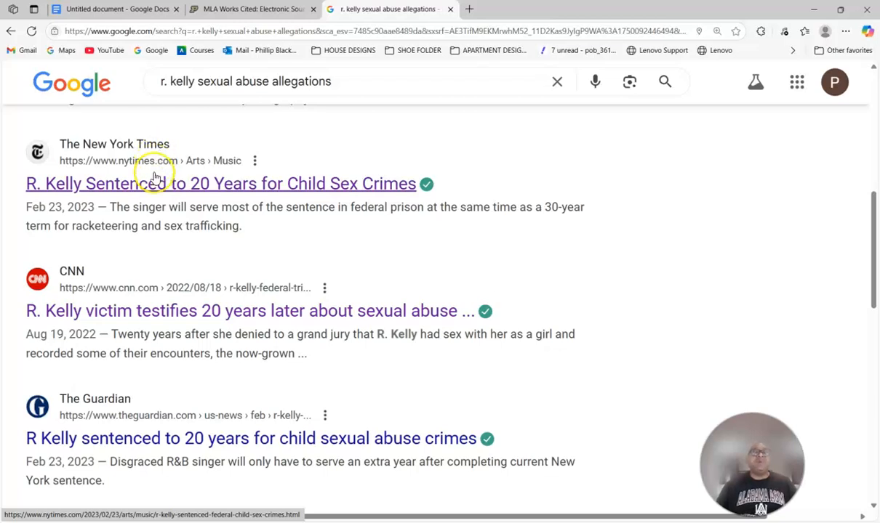
scroll(151, 191, "down", 2)
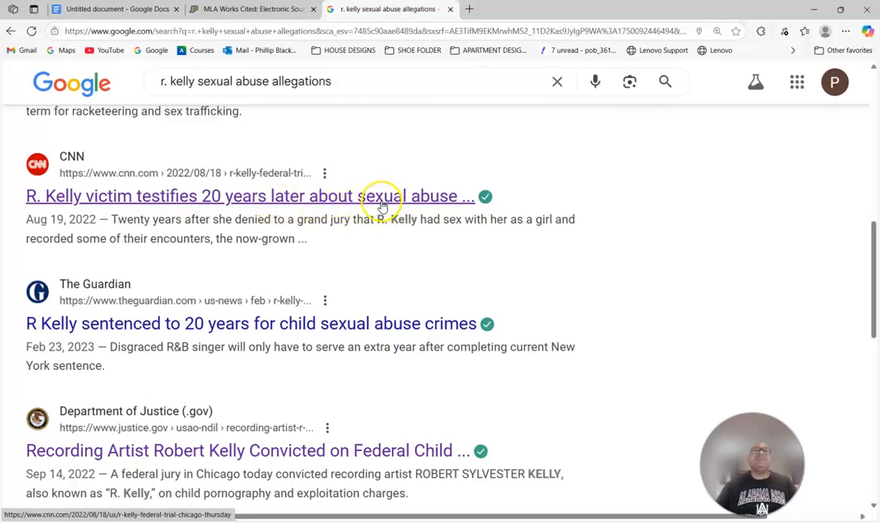
- Open the CNN article on the R. Kelly victim's testimony and review its byline and Aug 19, 2022 date
left_click(212, 197)
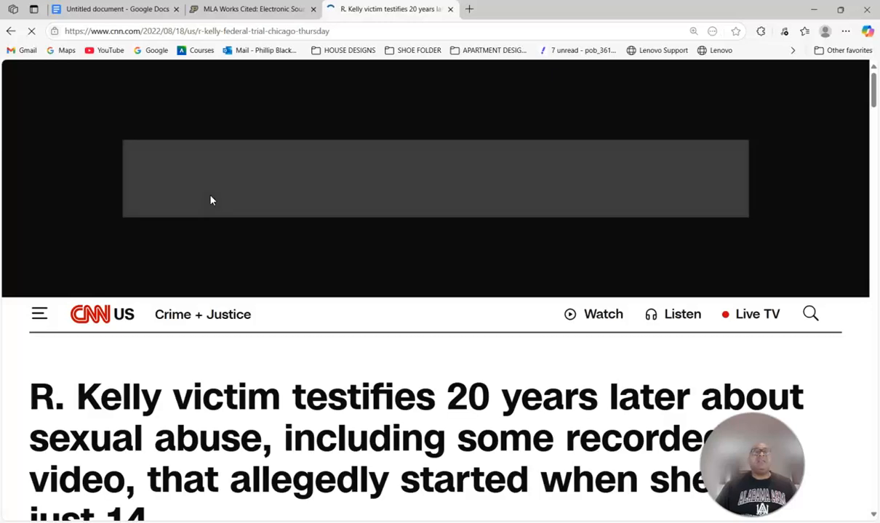
scroll(349, 340, "down", 2)
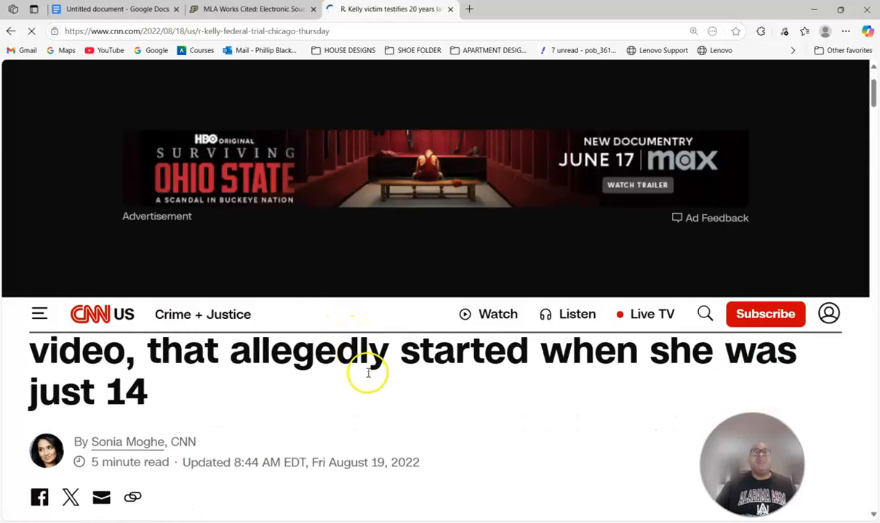
scroll(367, 373, "up", 2)
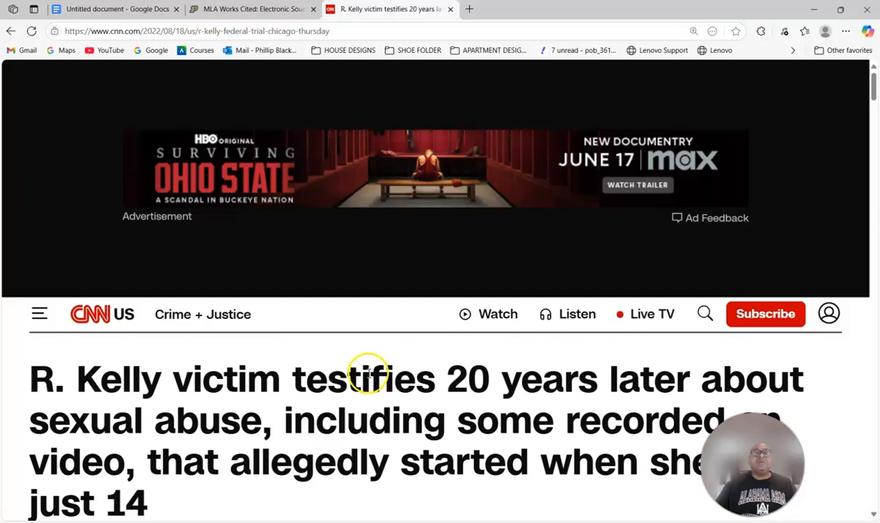
scroll(368, 373, "down", 2)
scroll(368, 376, "up", 1)
scroll(367, 373, "up", 1)
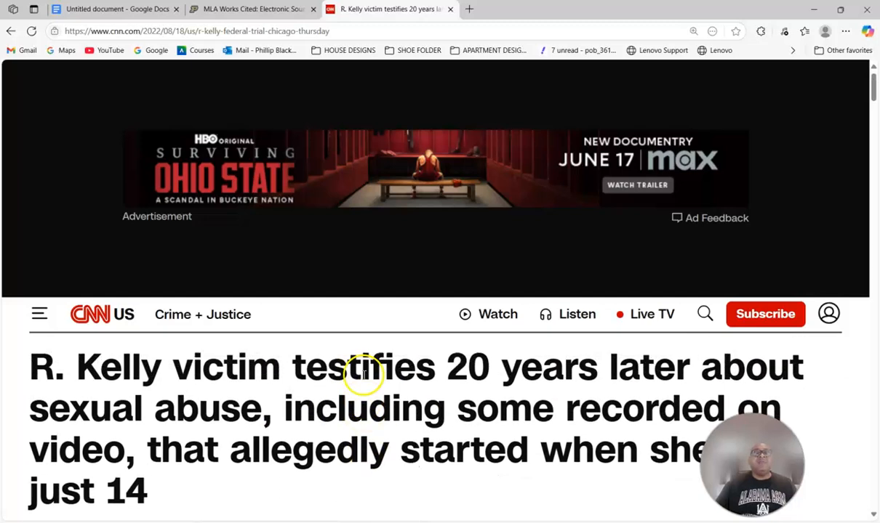
scroll(364, 375, "down", 3)
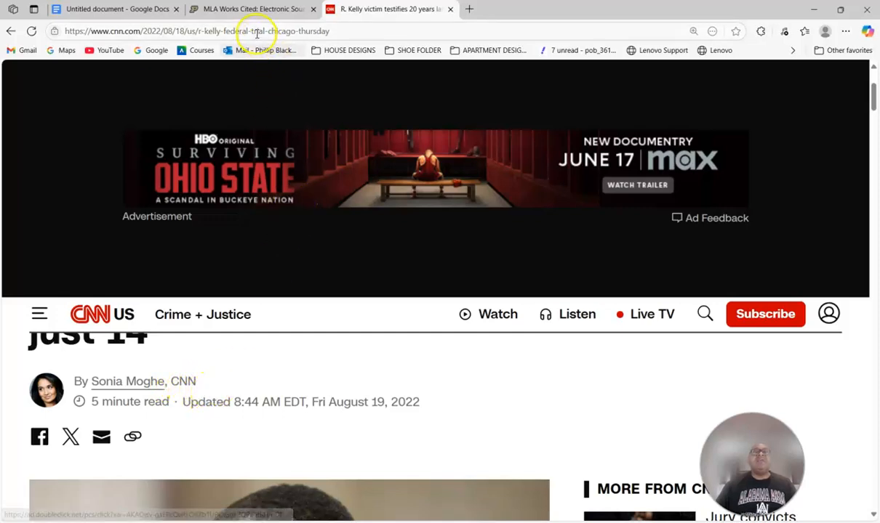
- Return to Purdue OWL's MLA Works Cited page and scroll to the 'Citing an Entire Web Site' examples
left_click(227, 11)
scroll(363, 219, "up", 1)
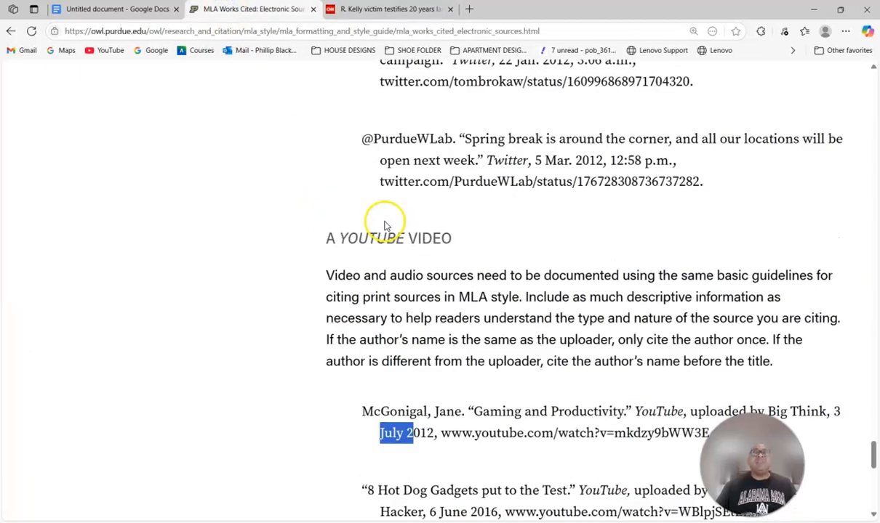
scroll(386, 218, "down", 5)
scroll(388, 214, "up", 1)
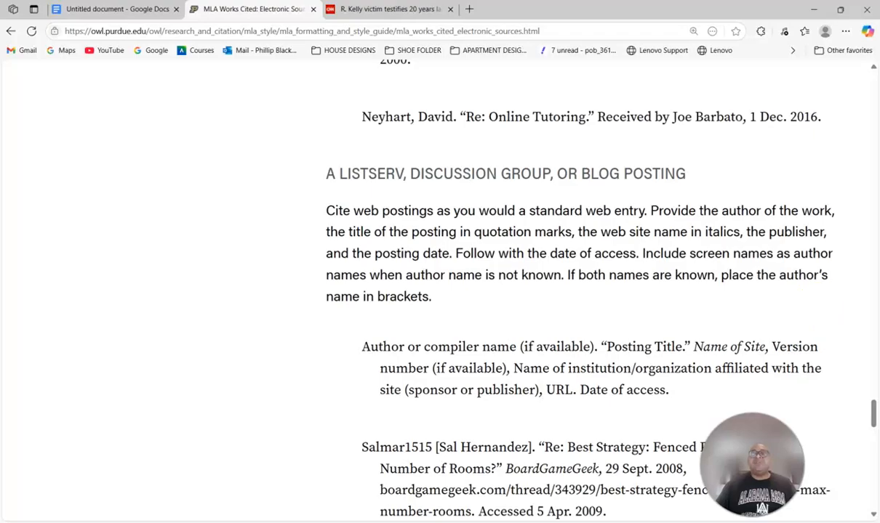
left_click_drag(873, 414, 868, 224)
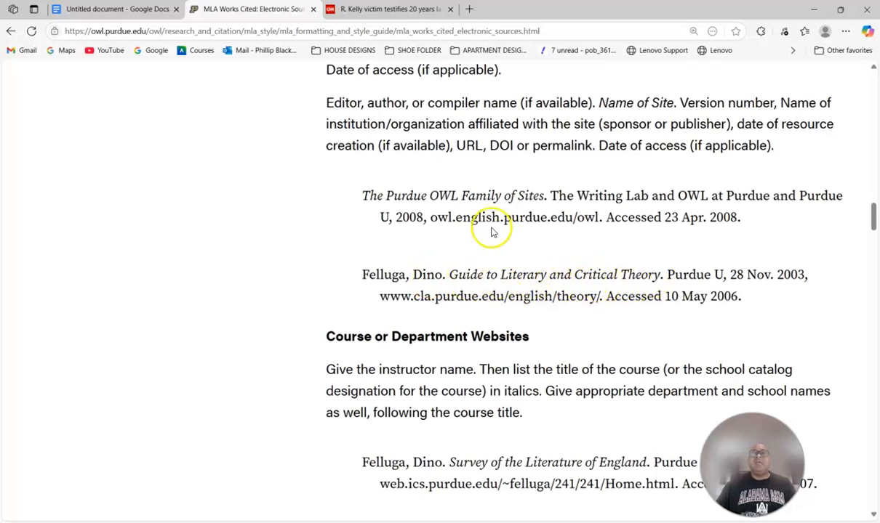
scroll(422, 164, "up", 2)
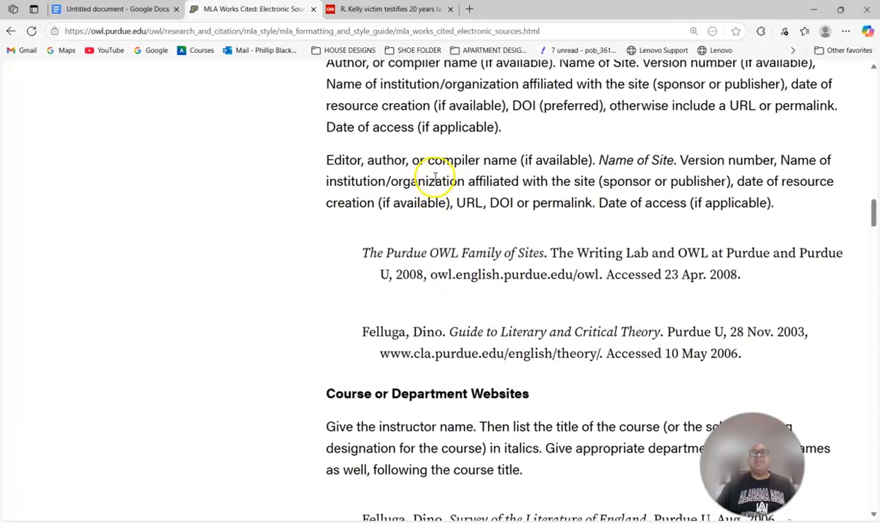
scroll(433, 176, "up", 2)
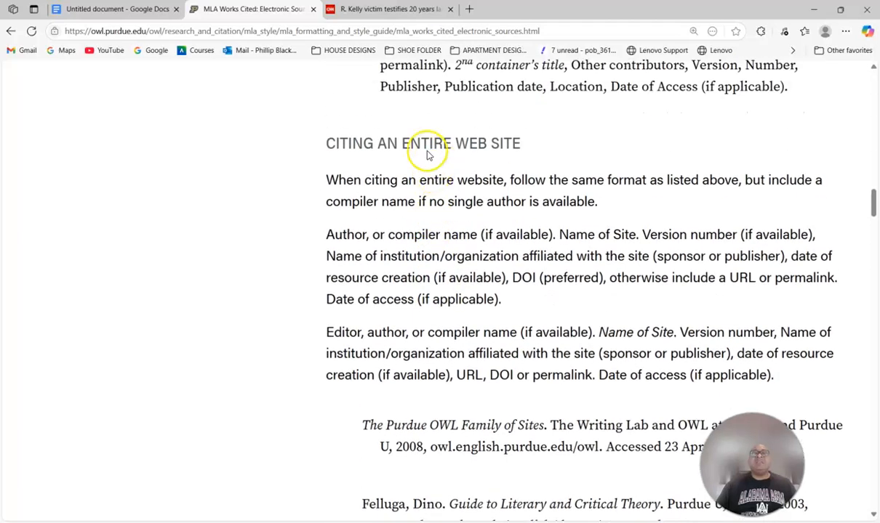
scroll(426, 179, "down", 3)
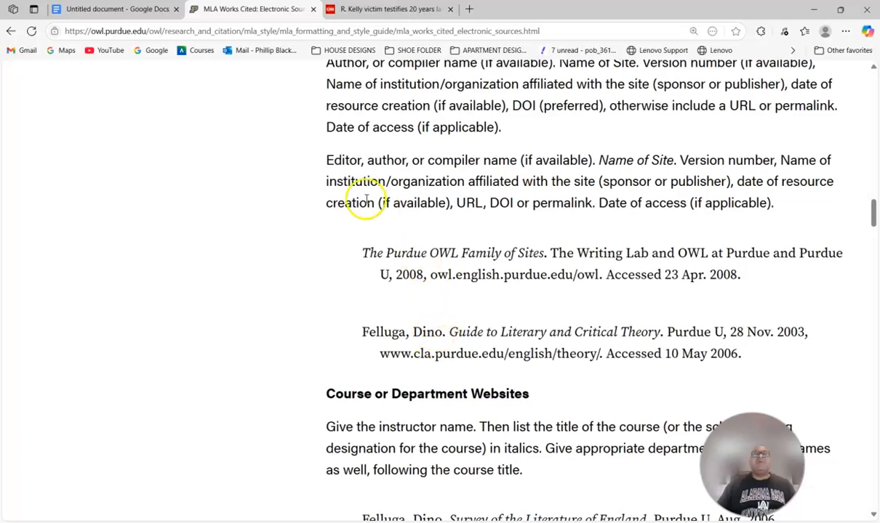
- Back on the CNN article, decline the 5 Things newsletter popup and view the author byline
left_click(351, 10)
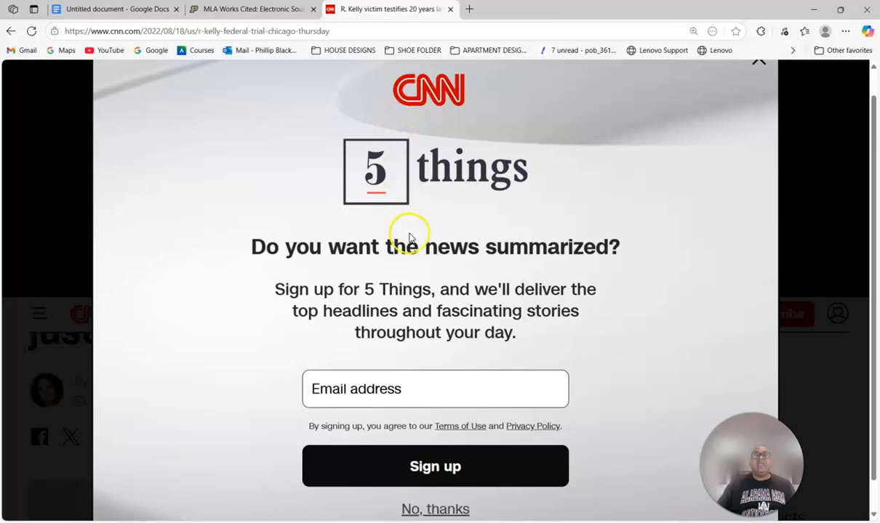
scroll(403, 291, "down", 1)
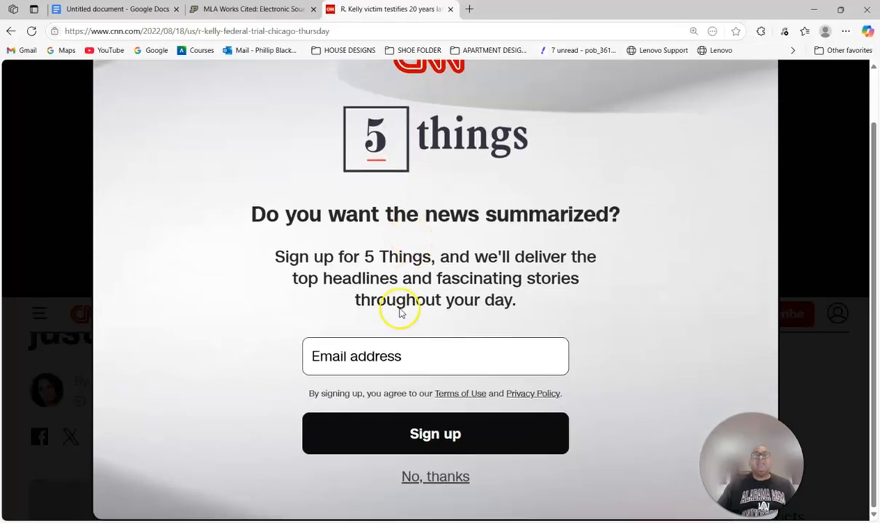
left_click(422, 477)
scroll(434, 347, "down", 3)
scroll(435, 352, "up", 2)
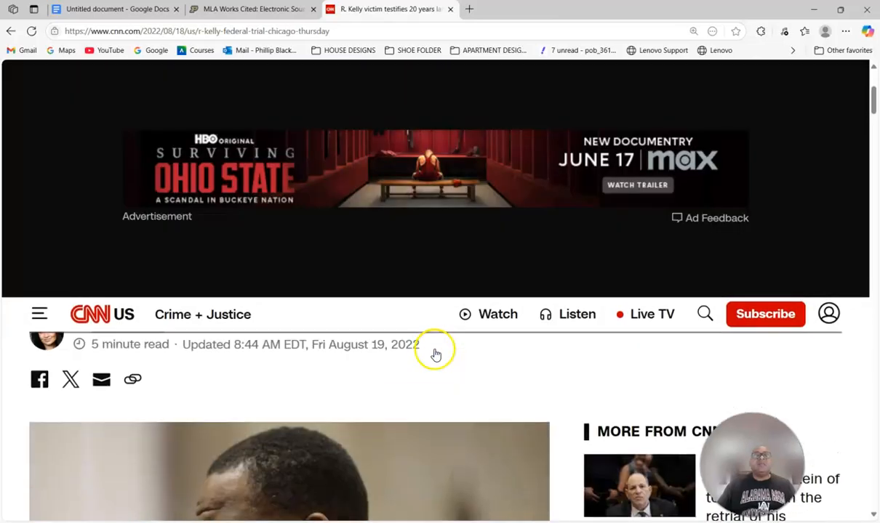
scroll(408, 372, "up", 2)
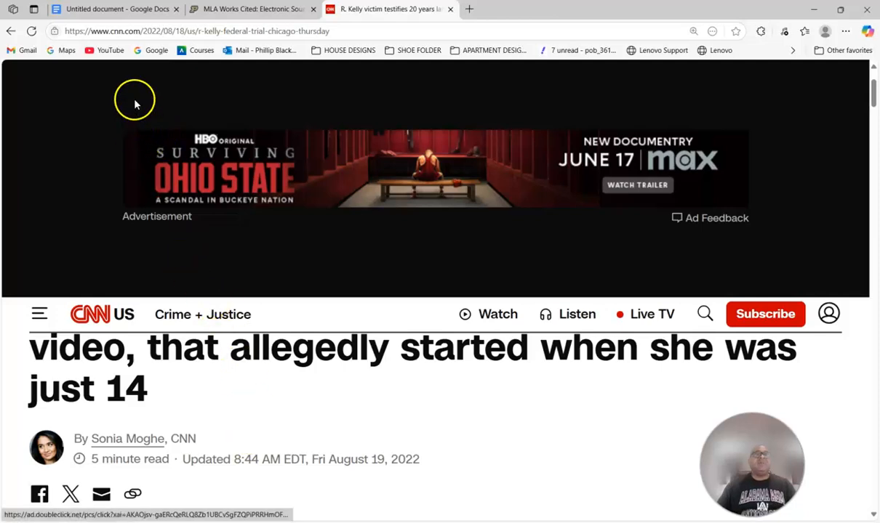
- Start a new line below the Denver7 citation and enter the author 'Moghe, Sonia.'
left_click(113, 10)
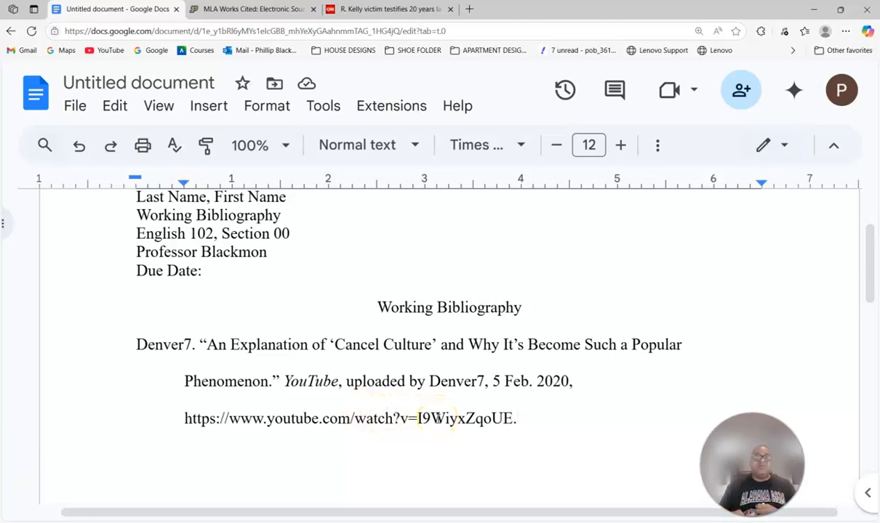
key("Return")
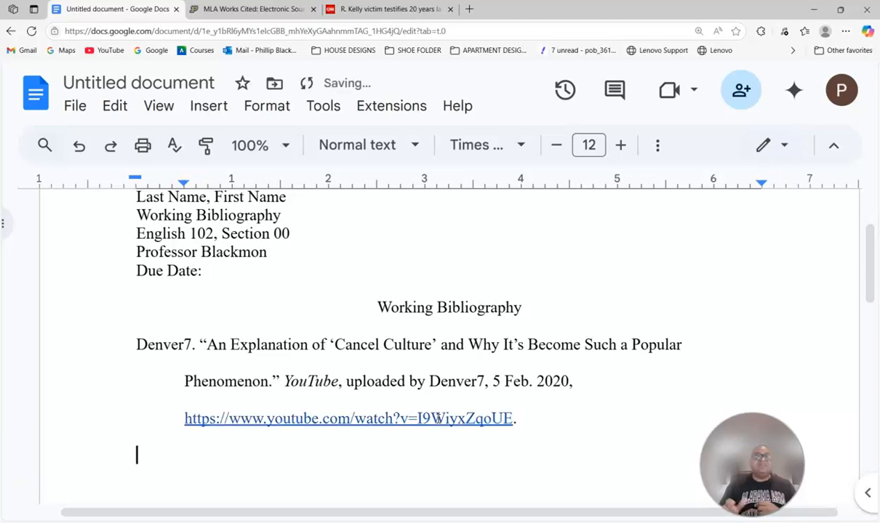
type("m")
key("BackSpace")
type("Mo")
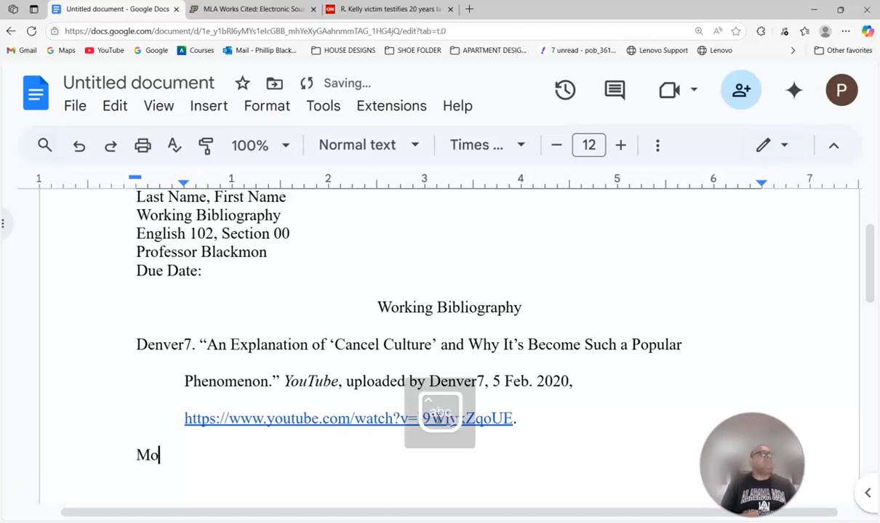
type("gh")
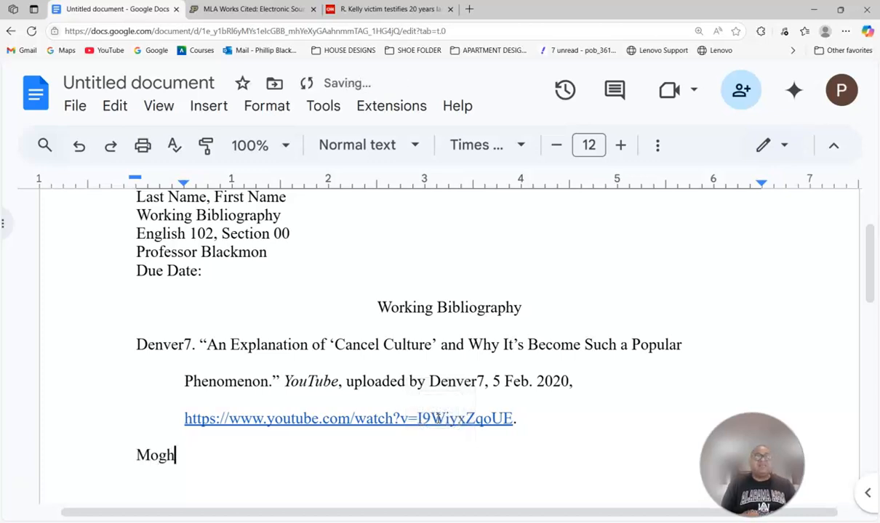
type("e, ")
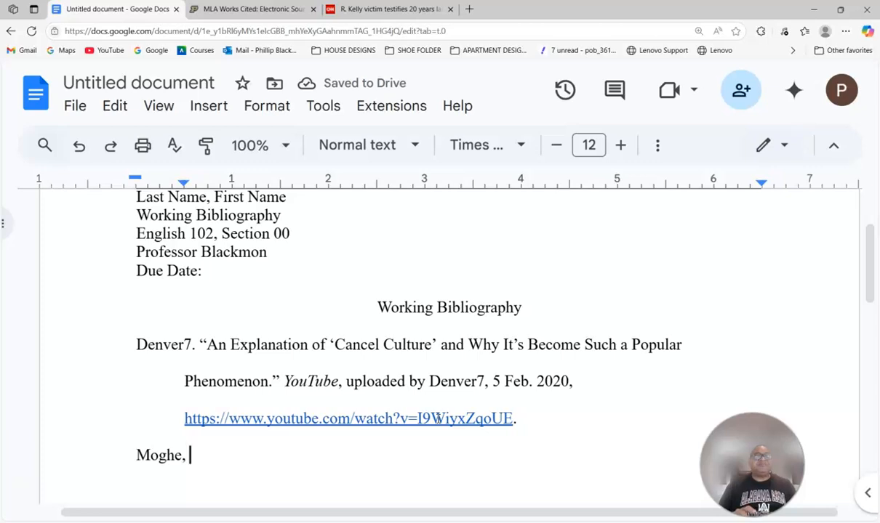
type("Sonia.")
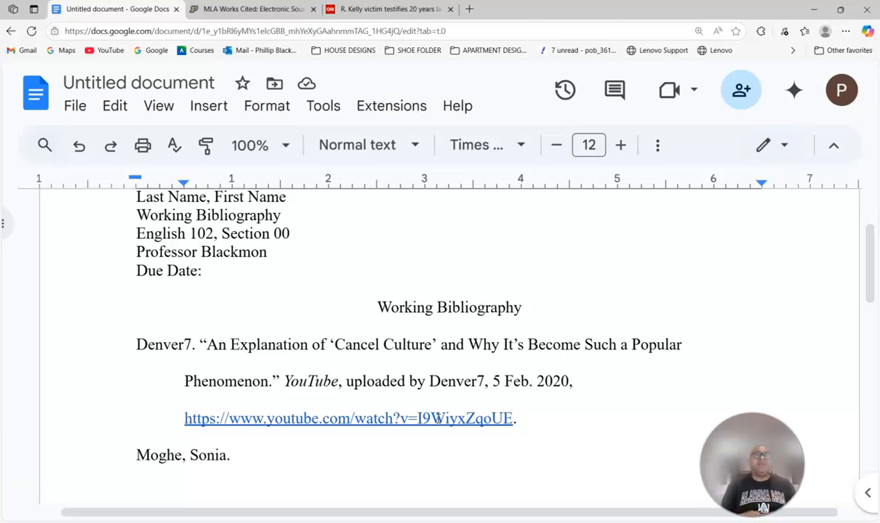
- Type the opening of the quoted title: "R. Kelly Victim Testifies 20 Years Later about Sexual Abuse, Including"
type("\"")
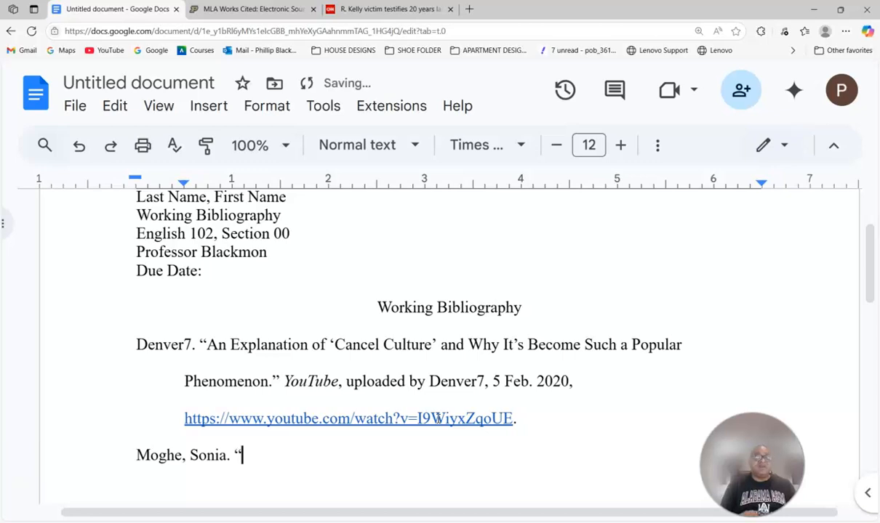
type("R. Kell")
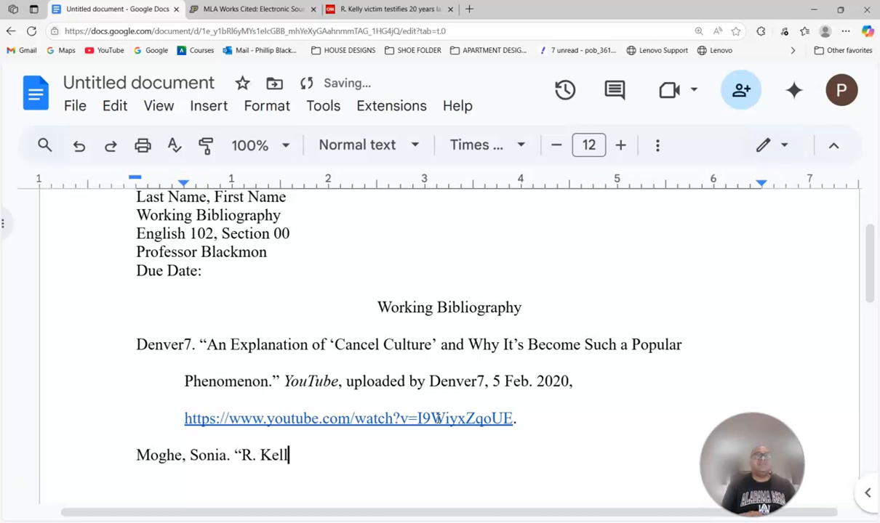
type("y Vic")
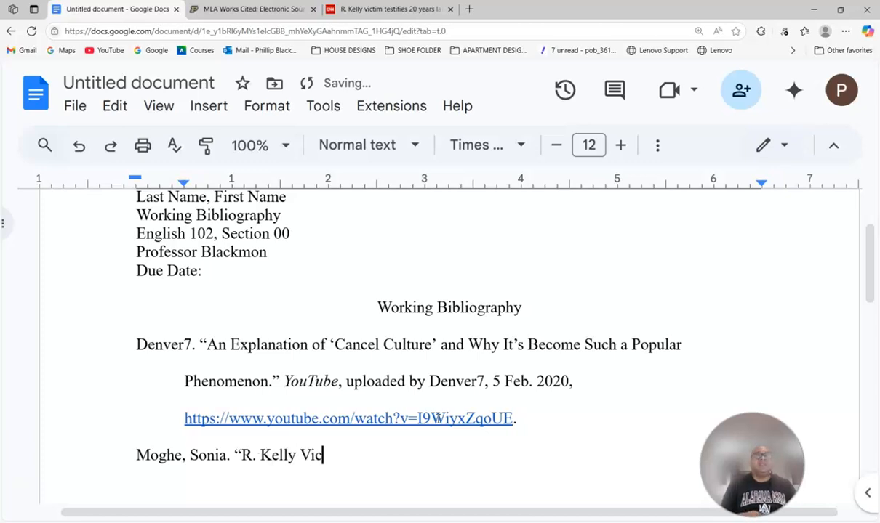
type("tim")
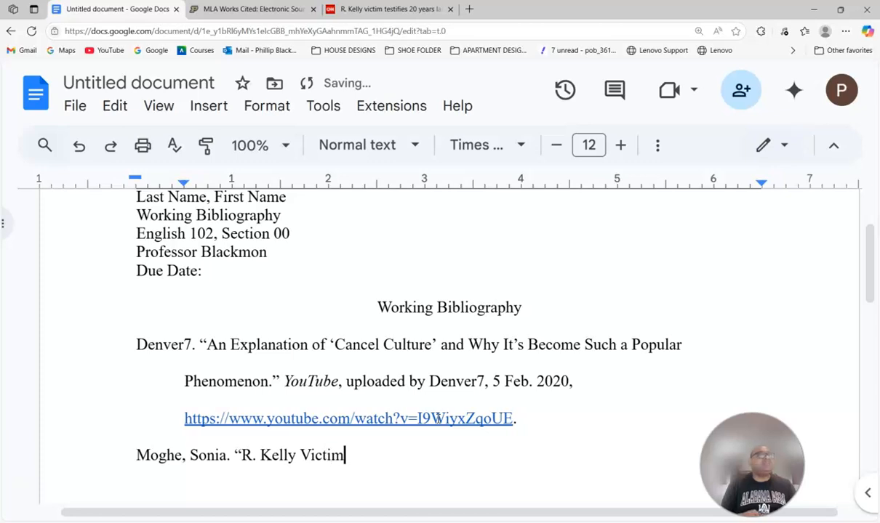
type(" Tes")
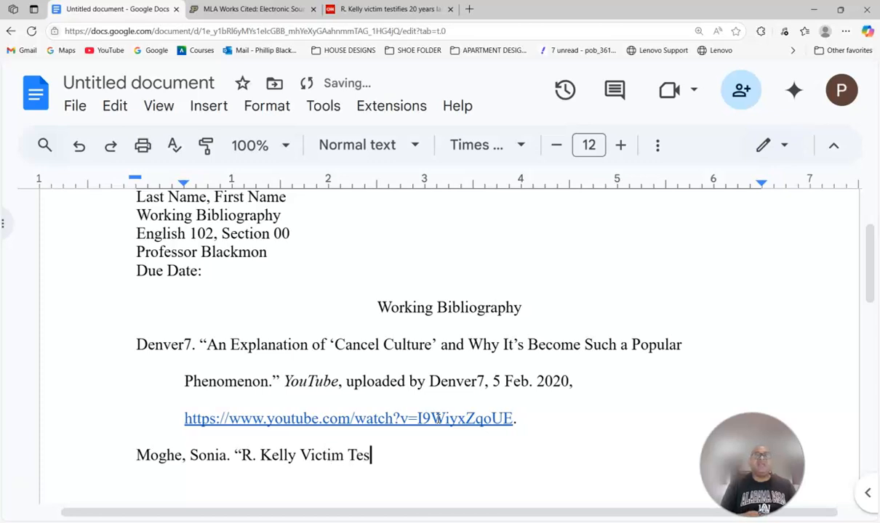
type("tifies")
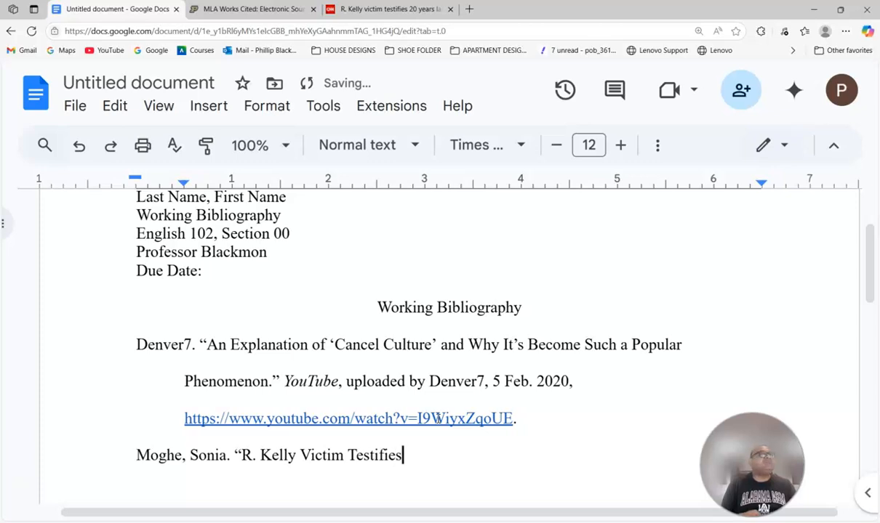
type(" 20 ")
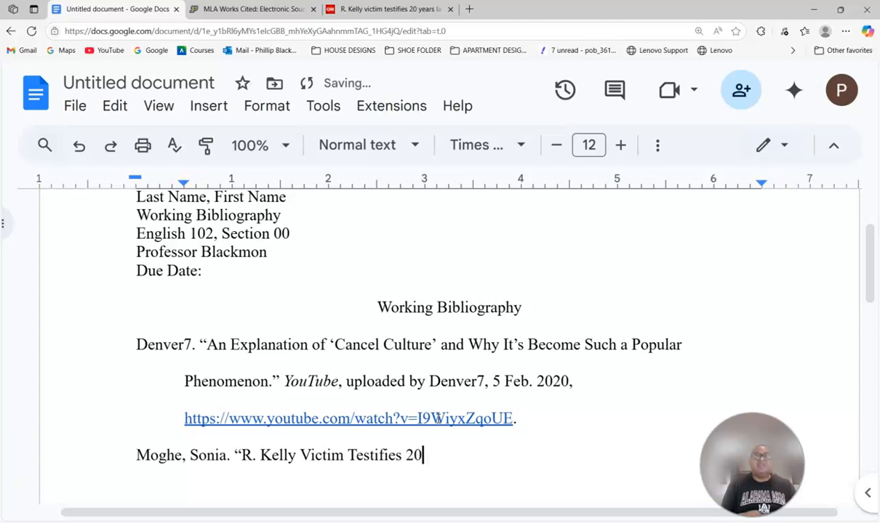
type("Y")
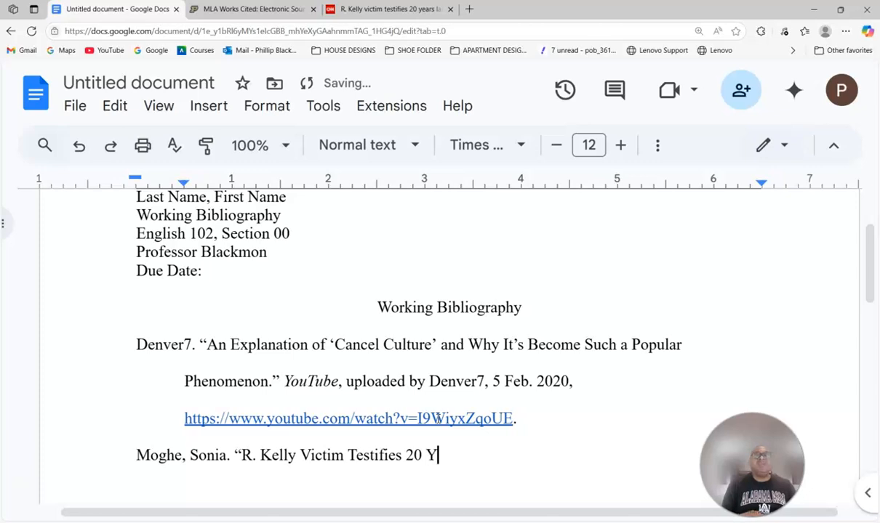
type("ears")
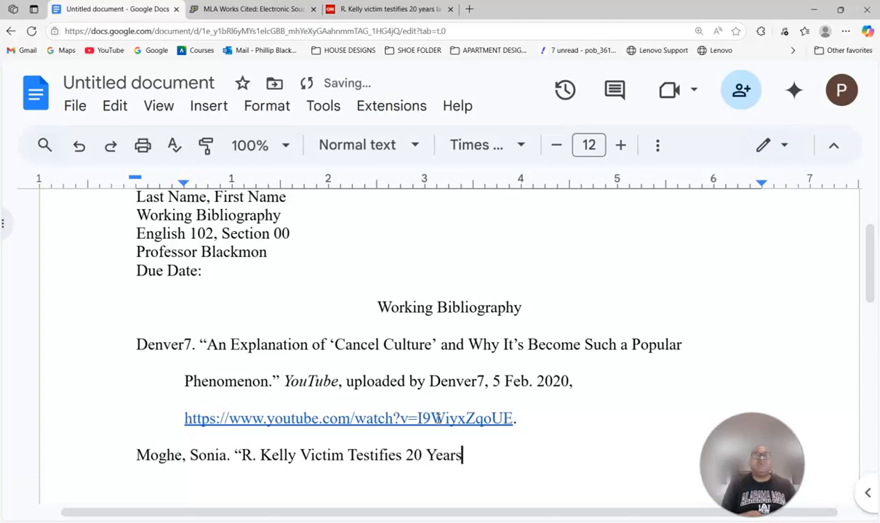
type(" Later about")
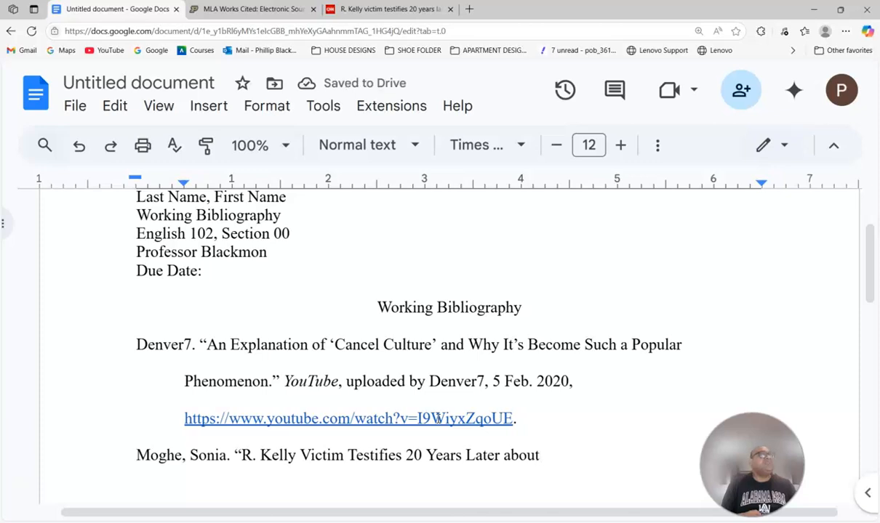
type(" Se")
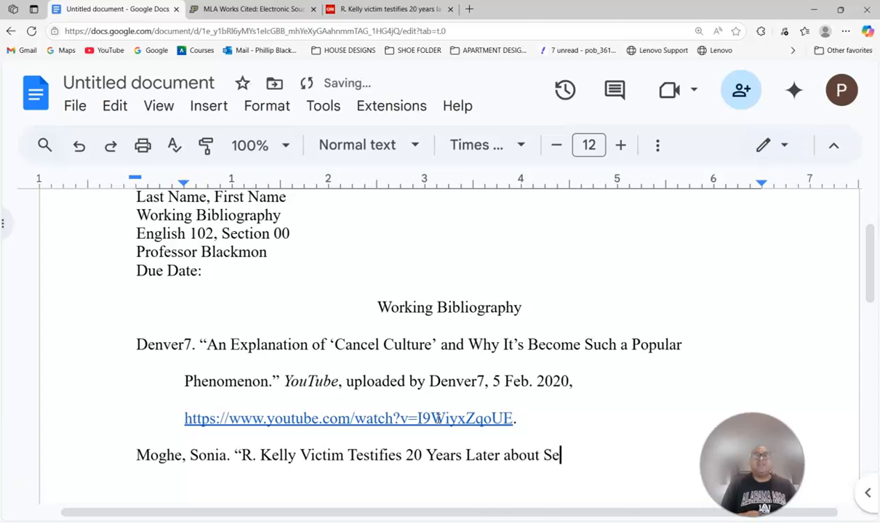
type("xual")
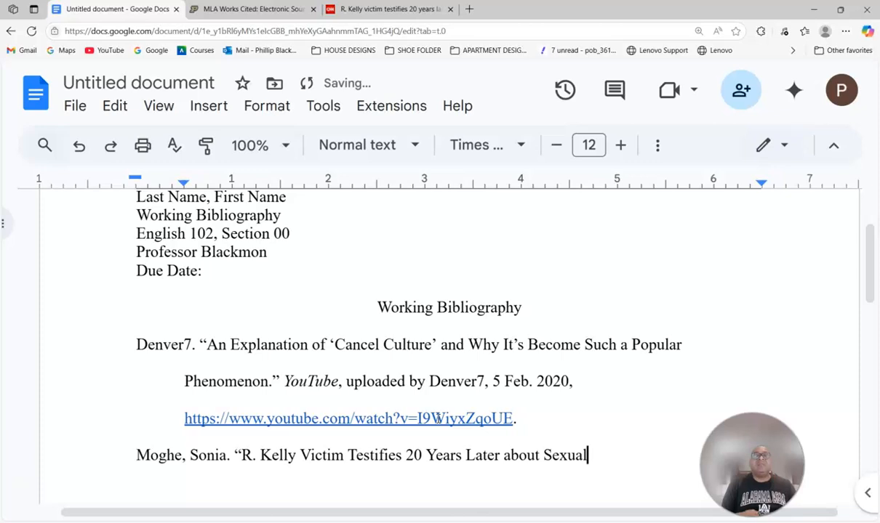
type(" Abuse")
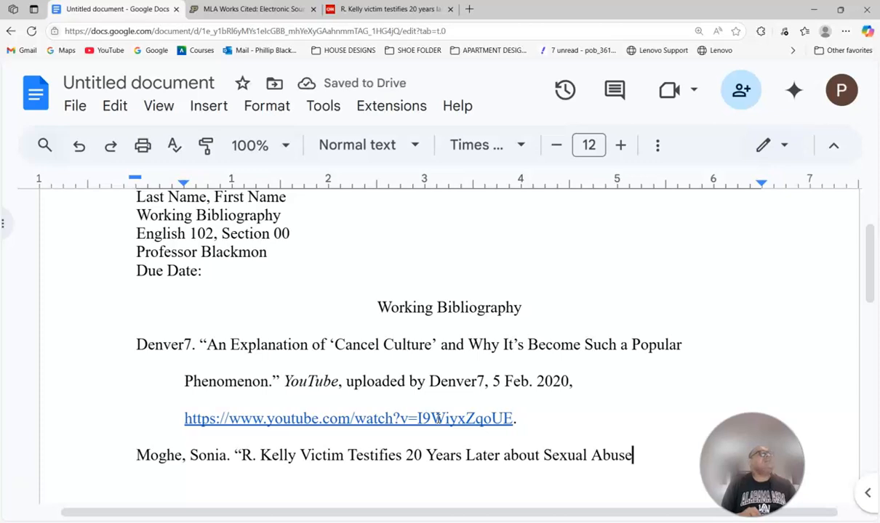
type(", I")
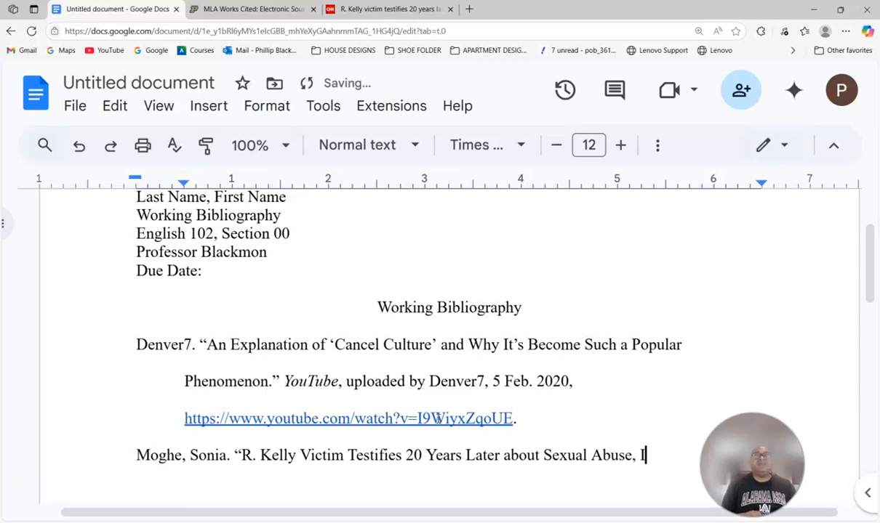
type("ncl")
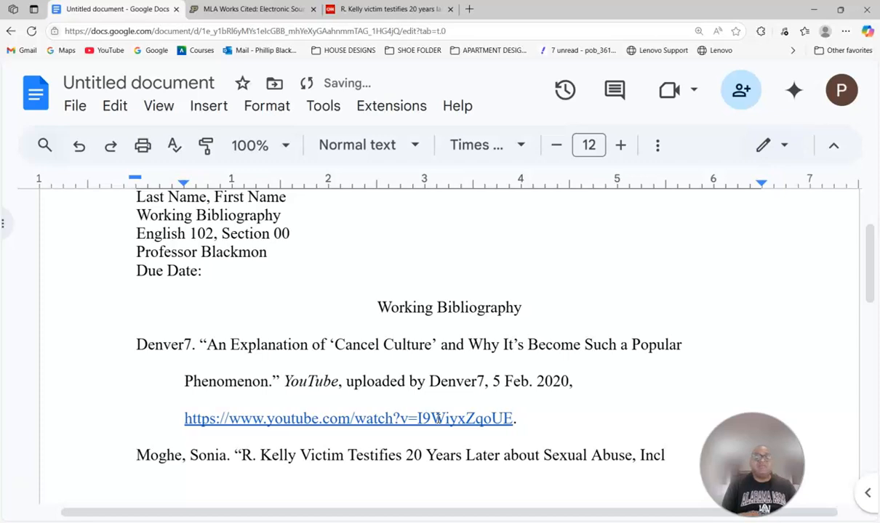
type("ding")
key("BackSpace")
key("BackSpace")
key("BackSpace")
key("BackSpace")
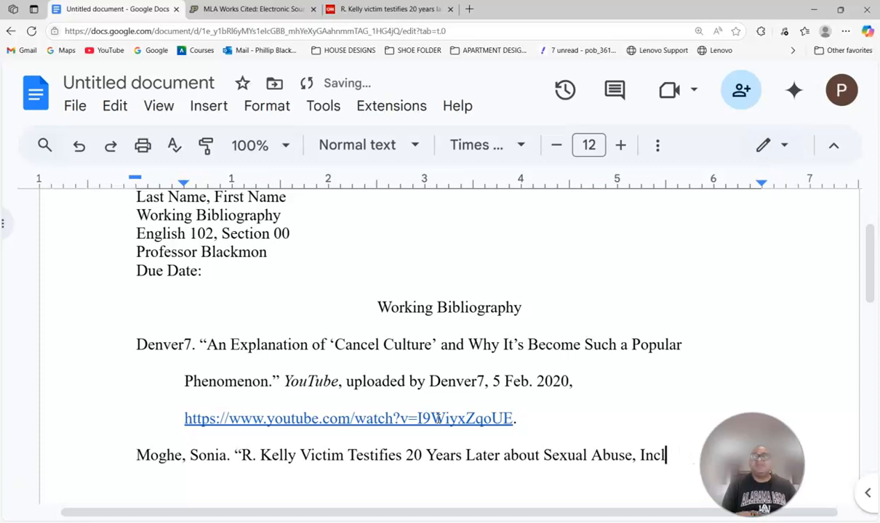
type("udig")
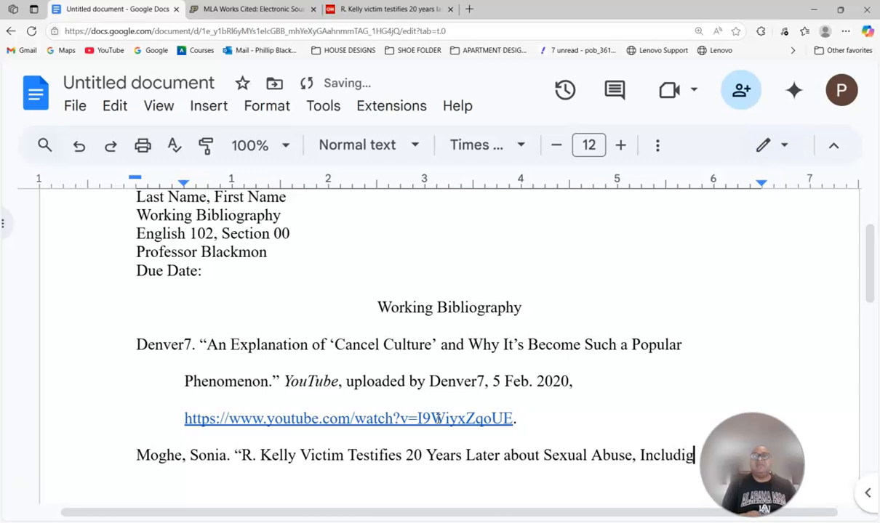
key("BackSpace")
type("ng")
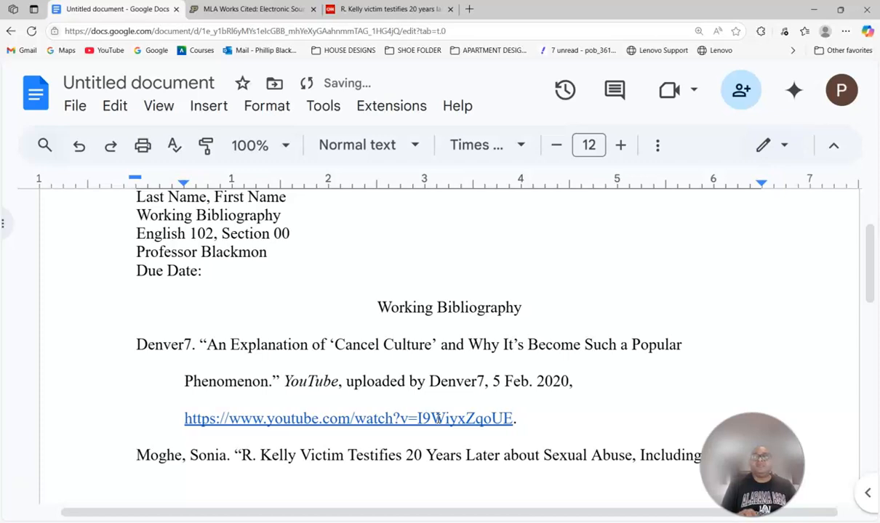
- Finish the title with 'Recorded on Video, That Allegedly Started When She Was Just 14.' and a closing quote
type("Recorded")
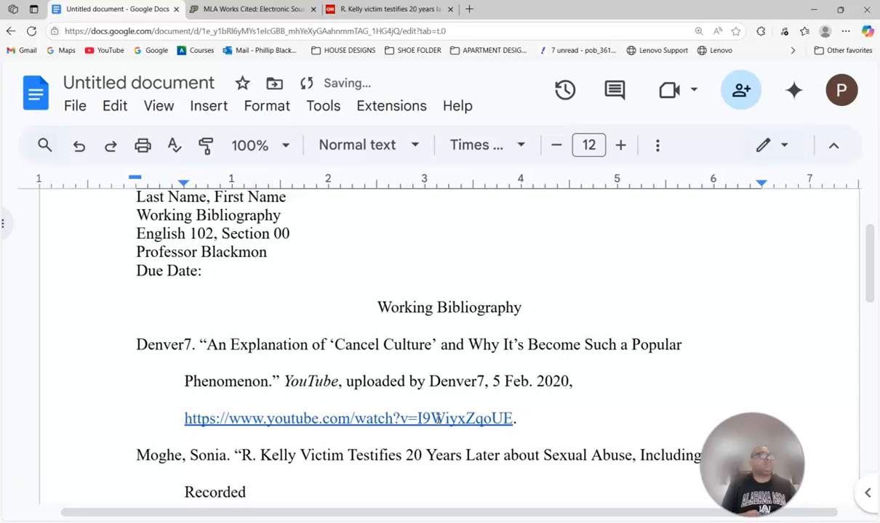
type(" on V")
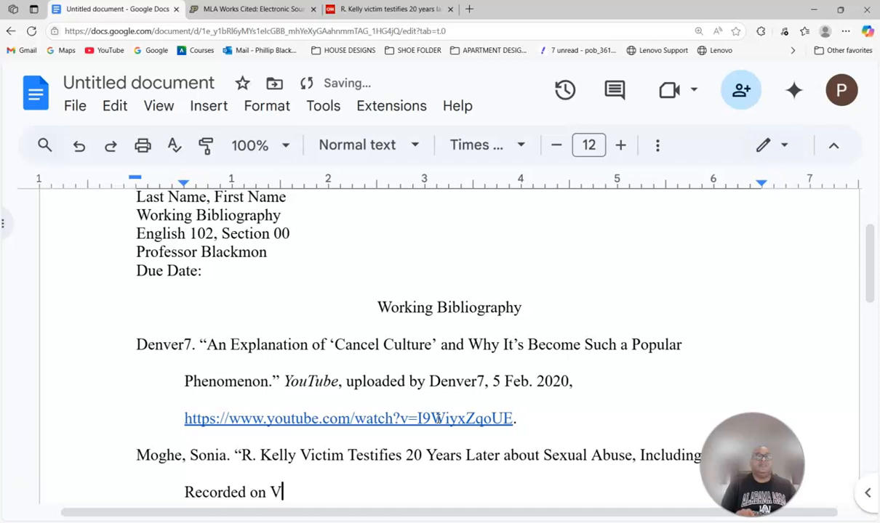
type("ideo")
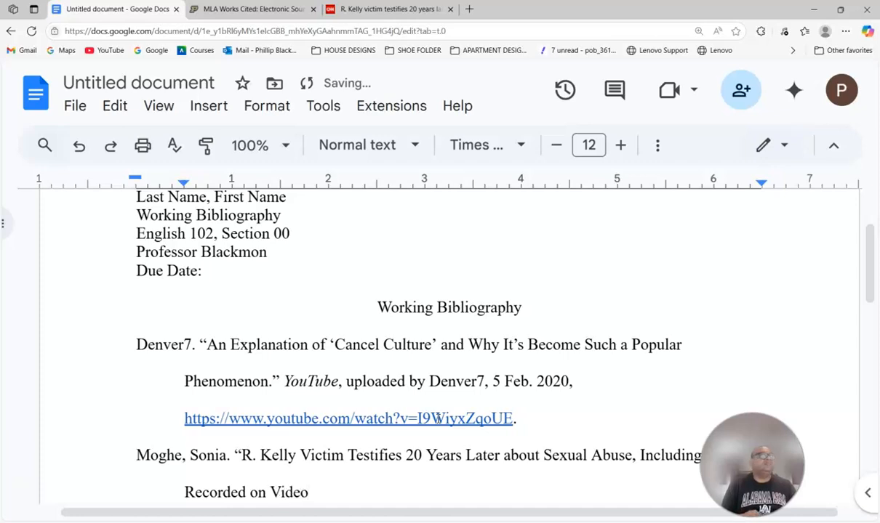
type(", That Alle")
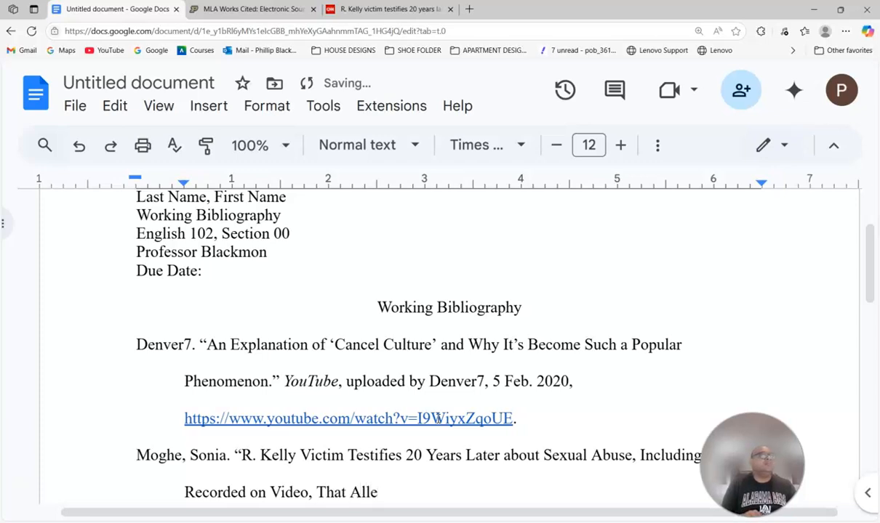
type("ded")
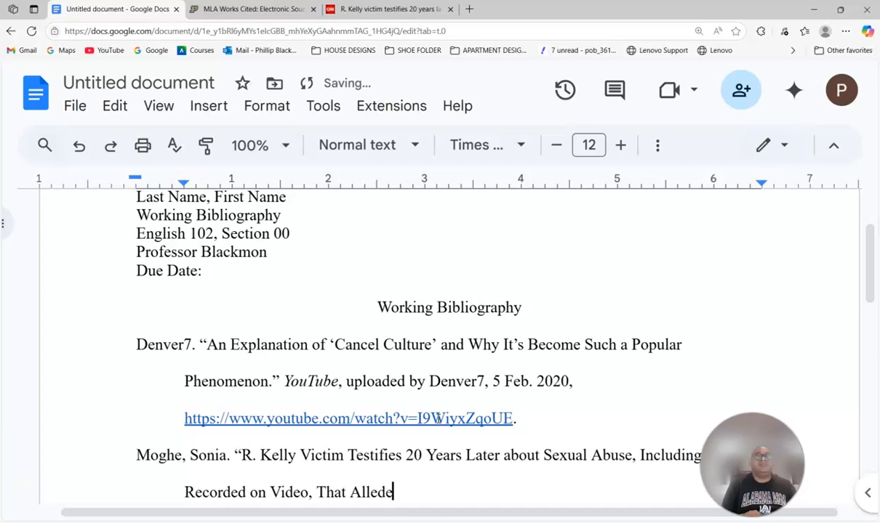
key("BackSpace")
key("BackSpace")
key("BackSpace")
type("gedly State")
key("BackSpace")
key("BackSpace")
type("rted When She Was")
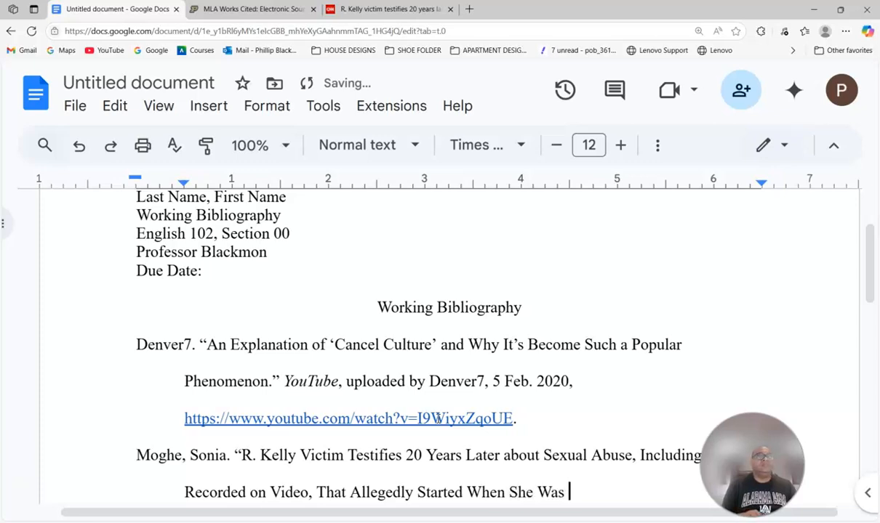
type(" Just ")
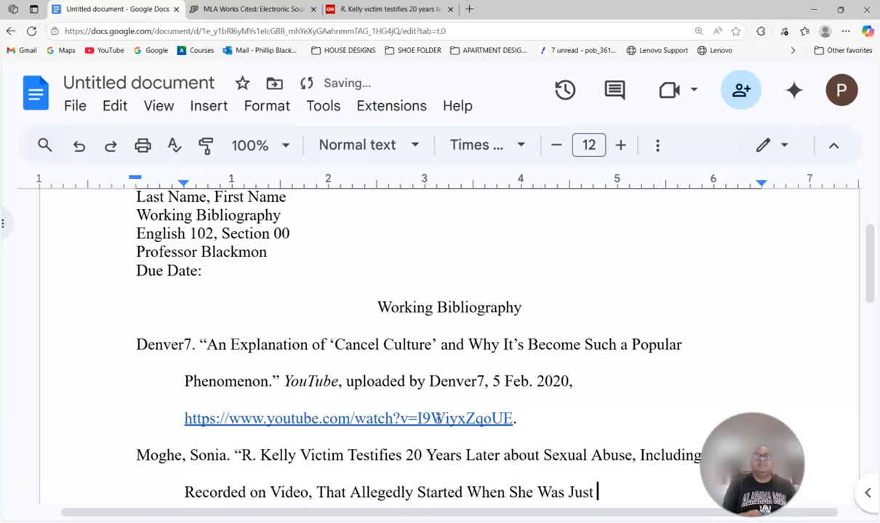
type("12")
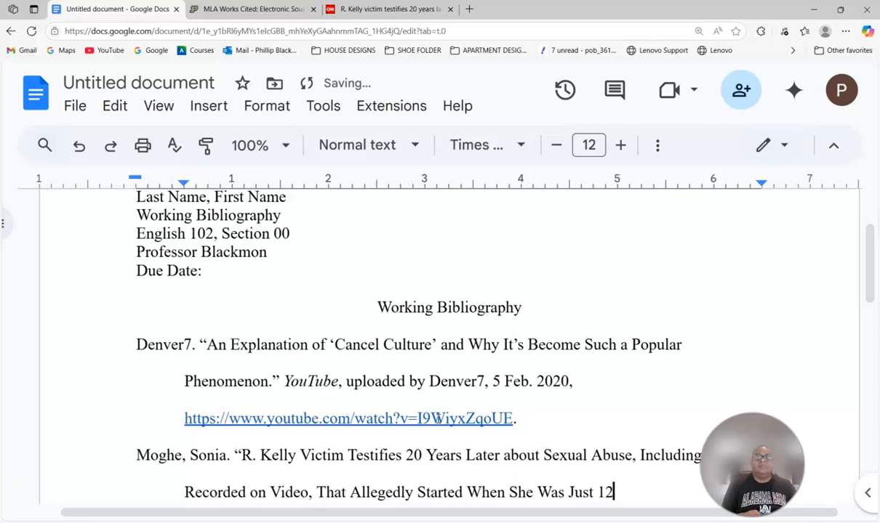
key("BackSpace")
type("4.")
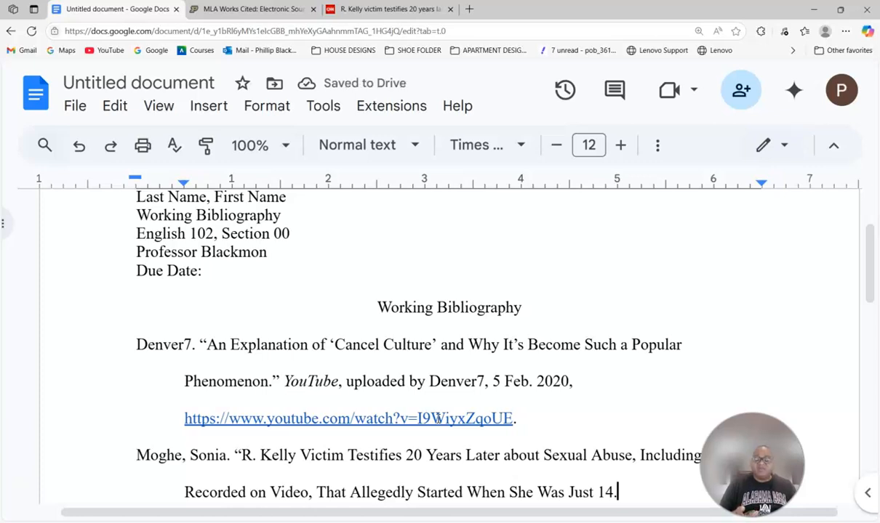
type("\"")
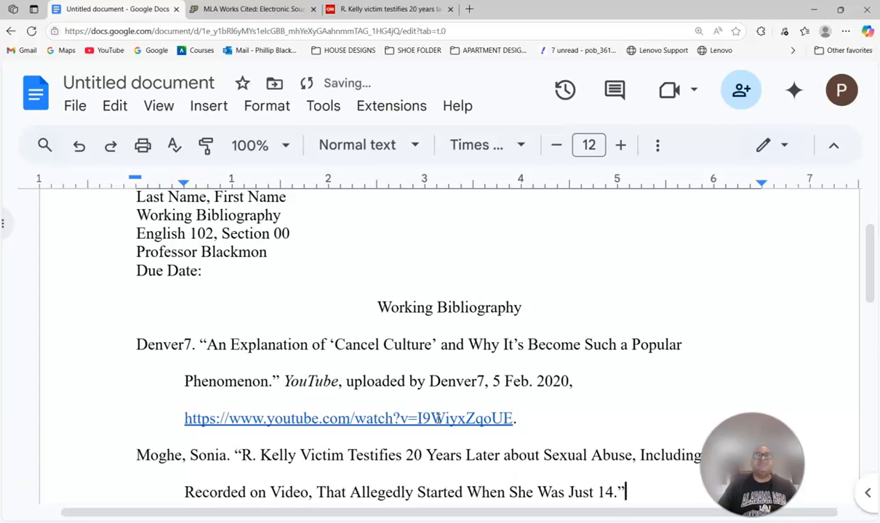
scroll(464, 427, "down", 3)
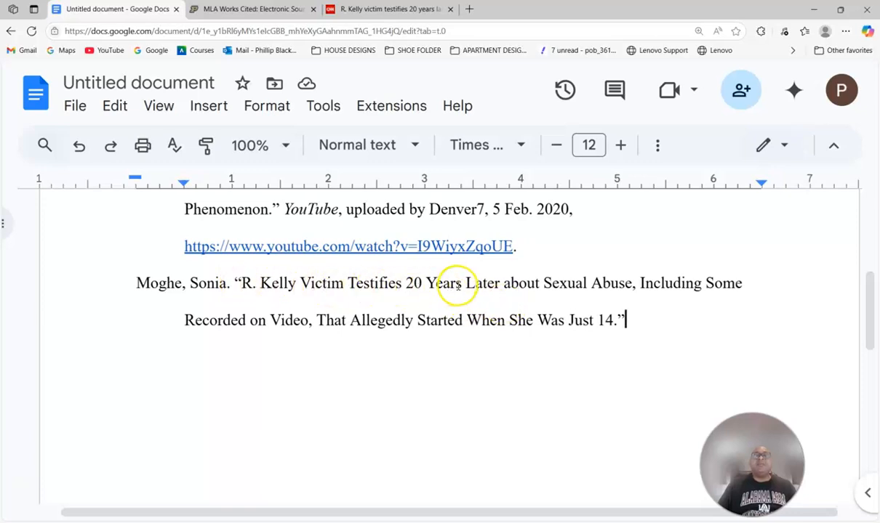
left_click_drag(505, 288, 535, 290)
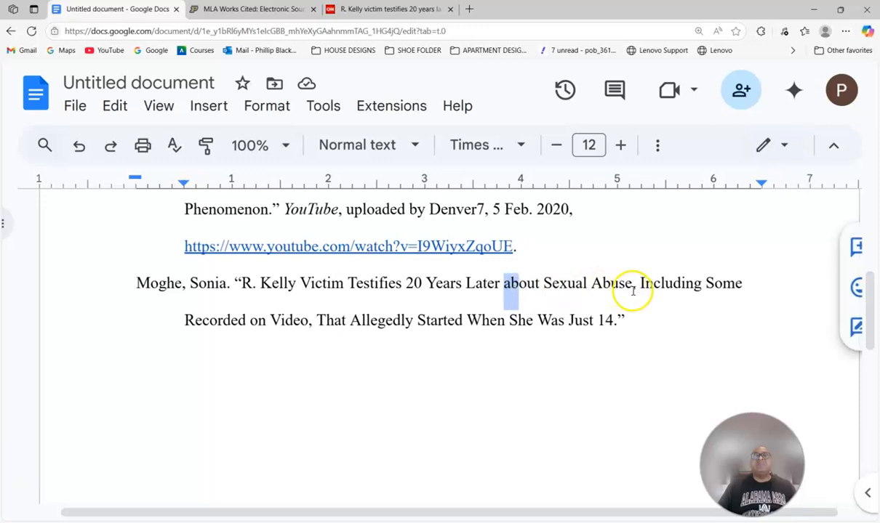
left_click_drag(249, 320, 264, 321)
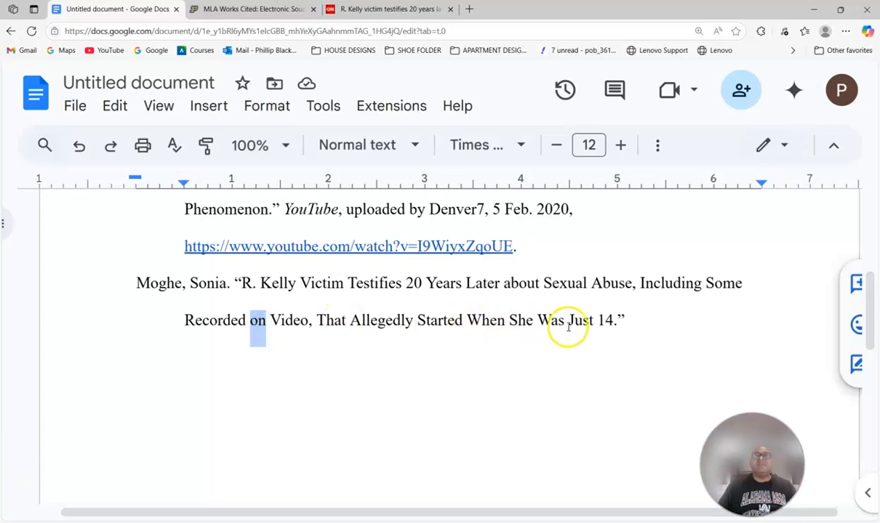
left_click(630, 320)
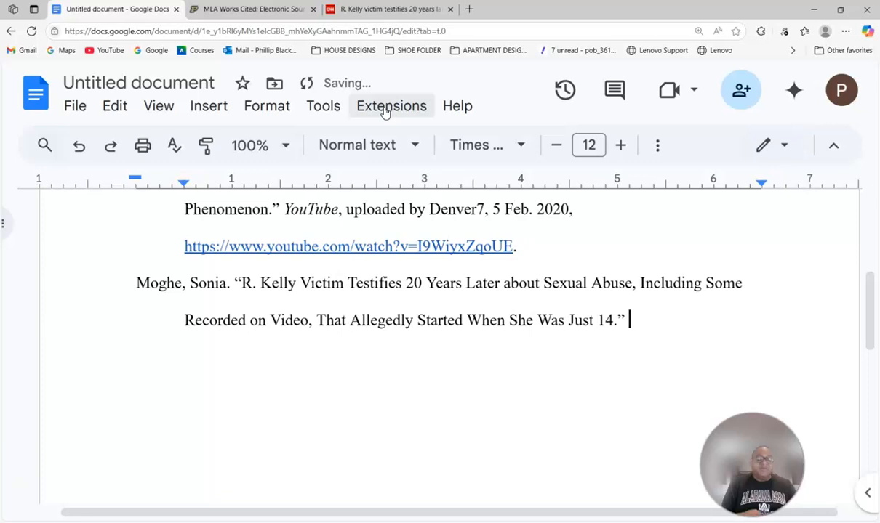
- Type 'CNN,' after the article title and format CNN in italics
key("Caps_Lock")
type("CNN")
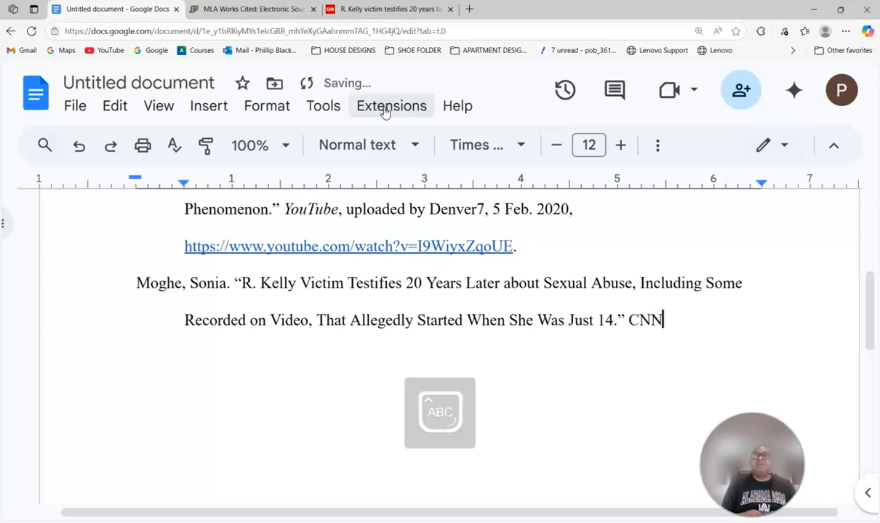
type(",")
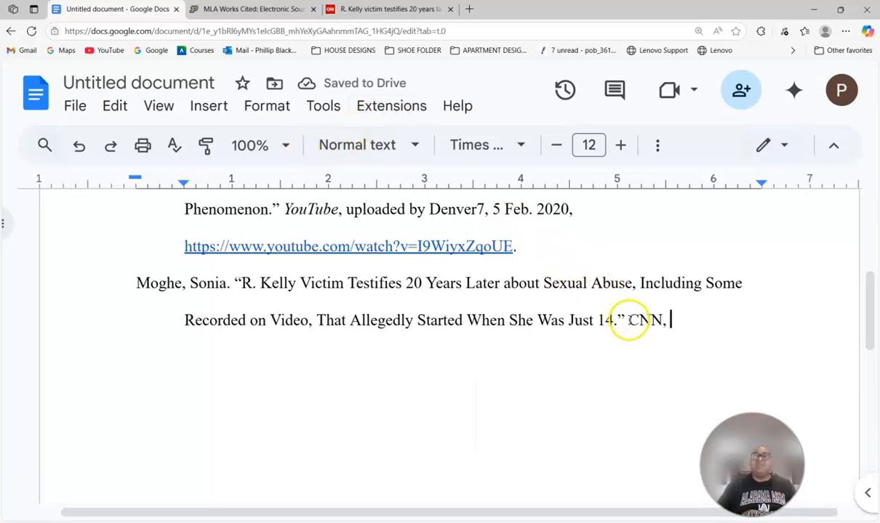
left_click_drag(628, 320, 658, 325)
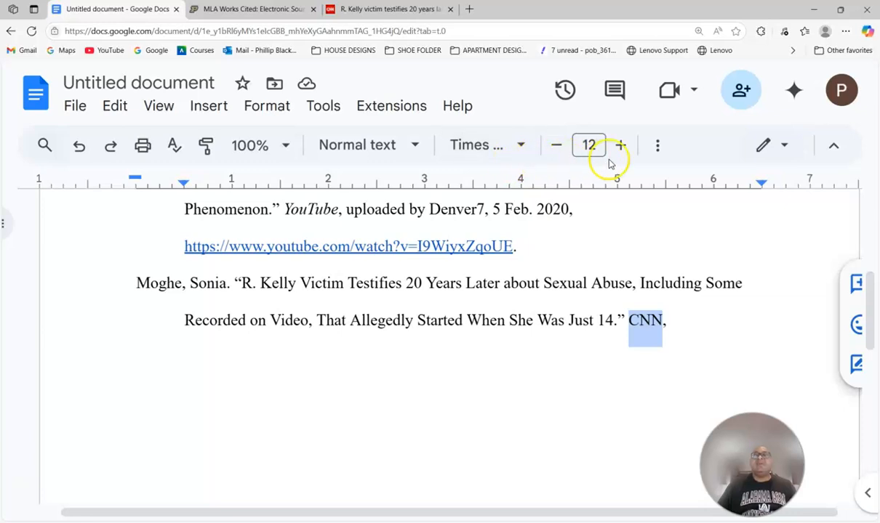
left_click(658, 149)
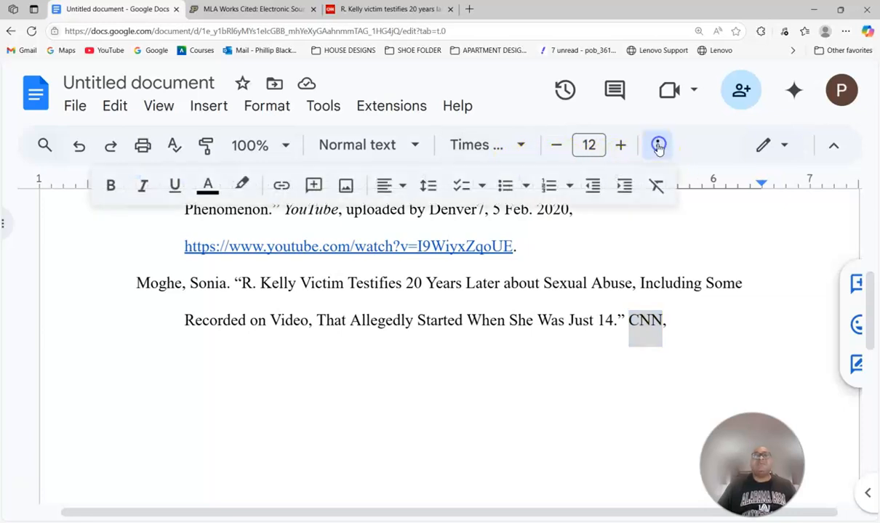
left_click(142, 186)
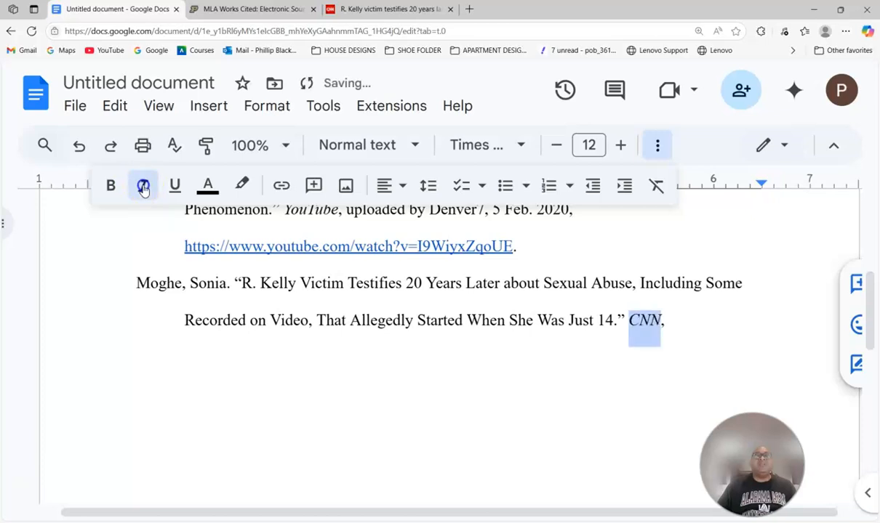
left_click(675, 331)
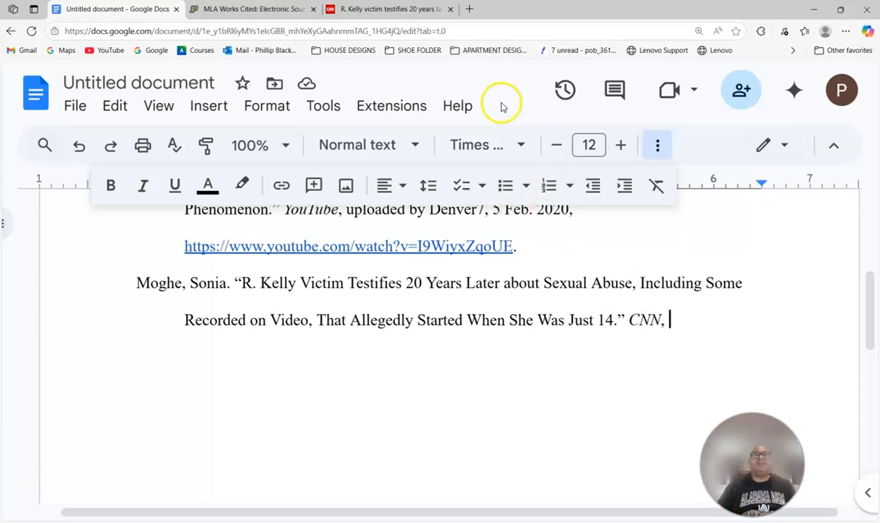
left_click(359, 9)
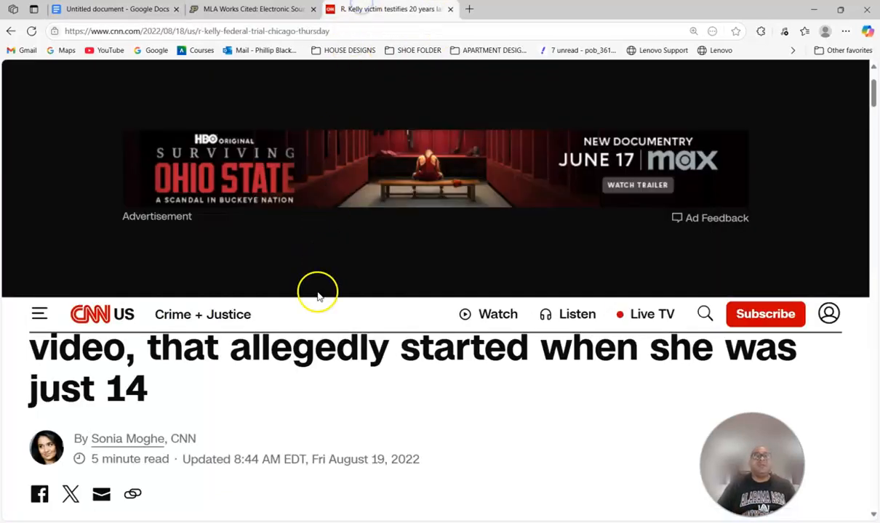
scroll(287, 367, "up", 2)
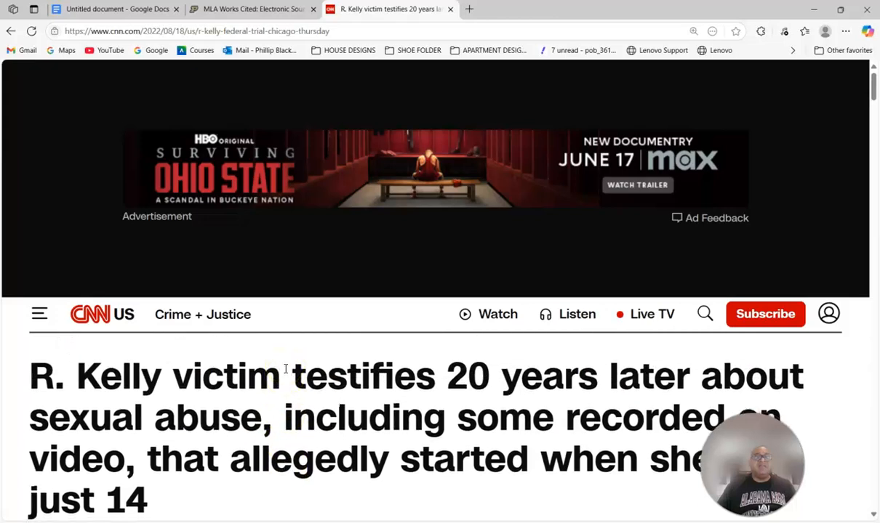
scroll(283, 372, "down", 2)
scroll(212, 378, "down", 1)
scroll(210, 379, "up", 3)
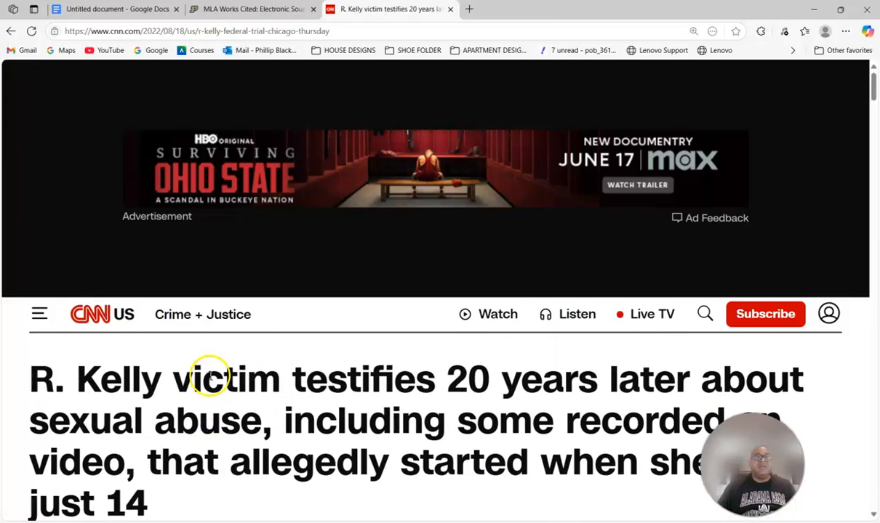
scroll(177, 365, "down", 3)
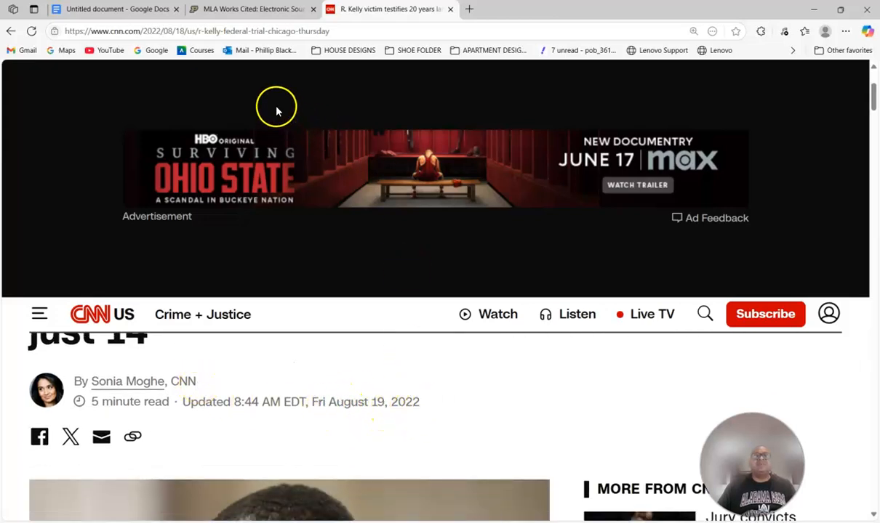
left_click(133, 9)
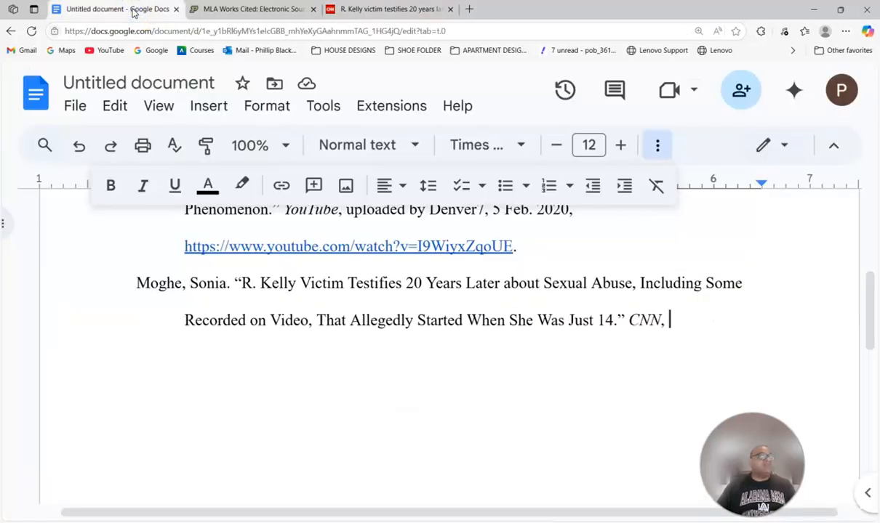
- Type the publication date 19 Aug. 2022. after CNN in the Moghe entry
type("19")
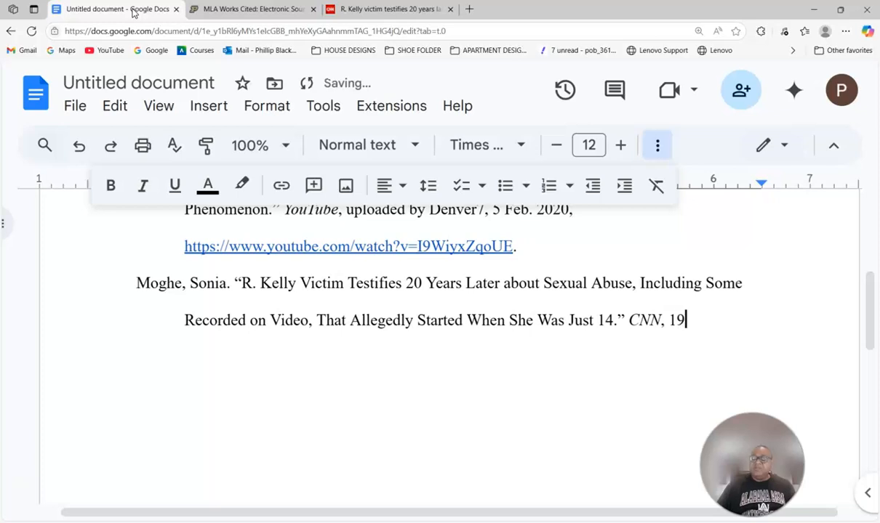
type(" Aug.")
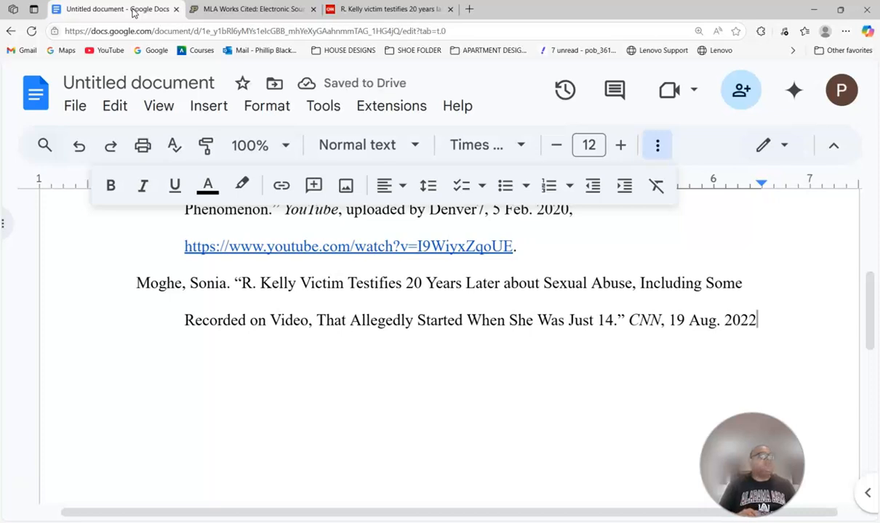
type("2022.")
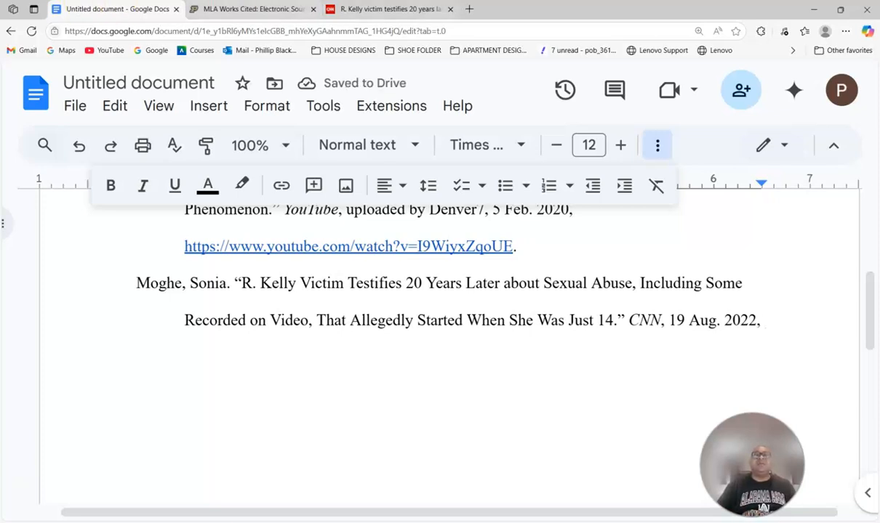
left_click(340, 7)
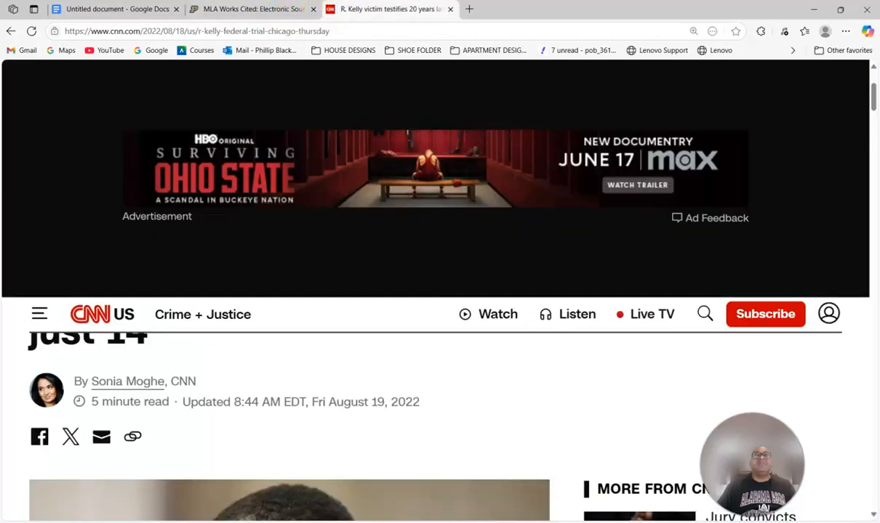
- Copy the CNN article's URL and paste it at the end of the Moghe citation
left_click(579, 32)
key("ctrl+c")
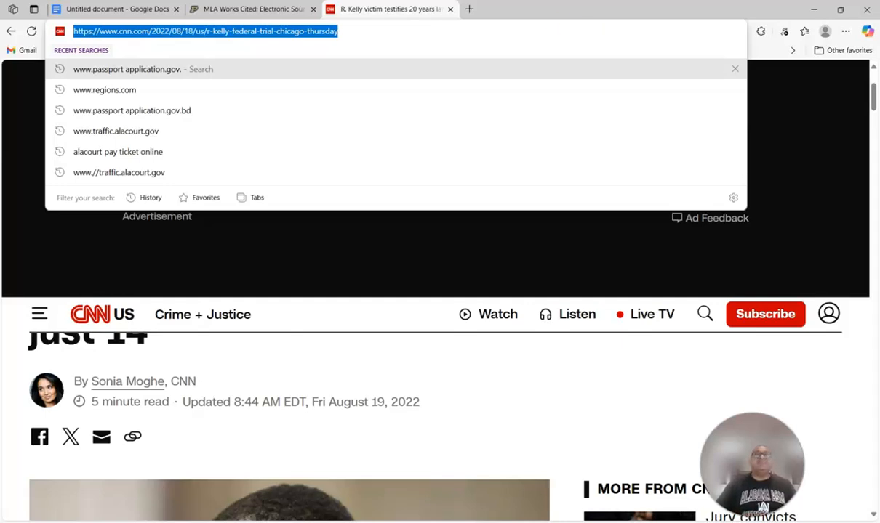
left_click(140, 7)
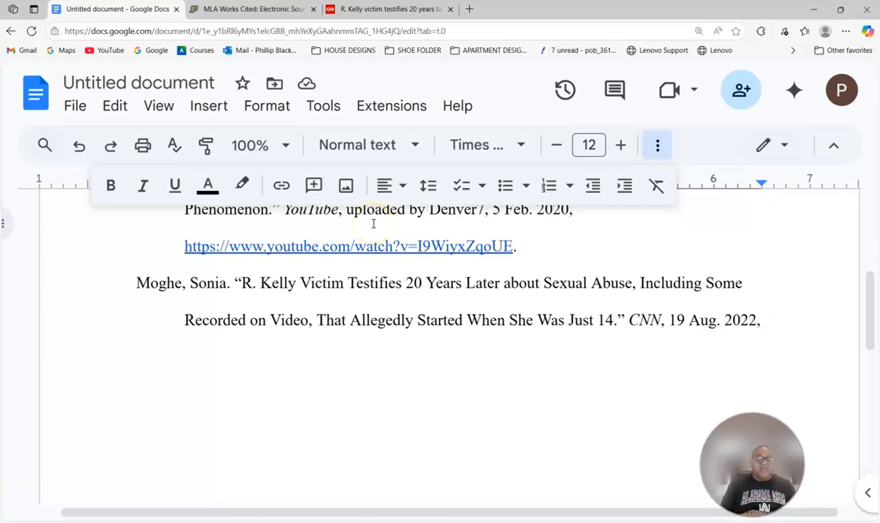
key("ctrl+v")
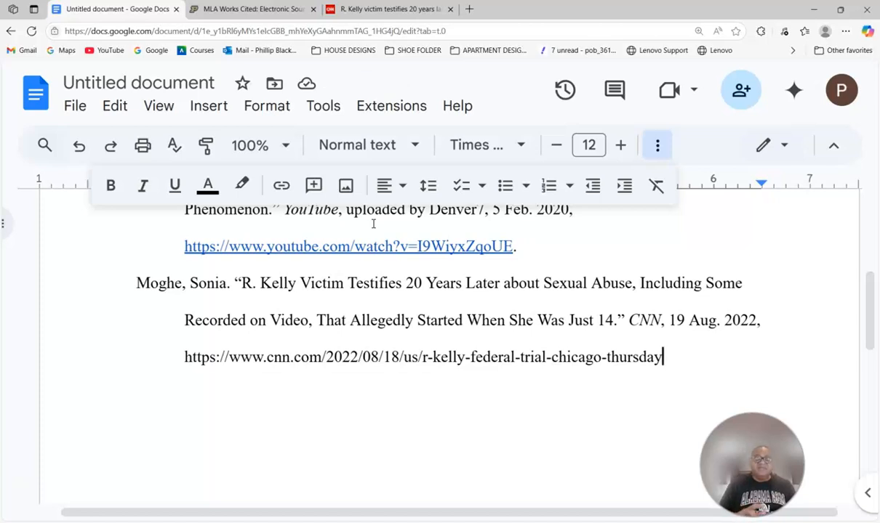
- Add a period after the URL and begin typing the access date 16 June 2025
type(". Accessed")
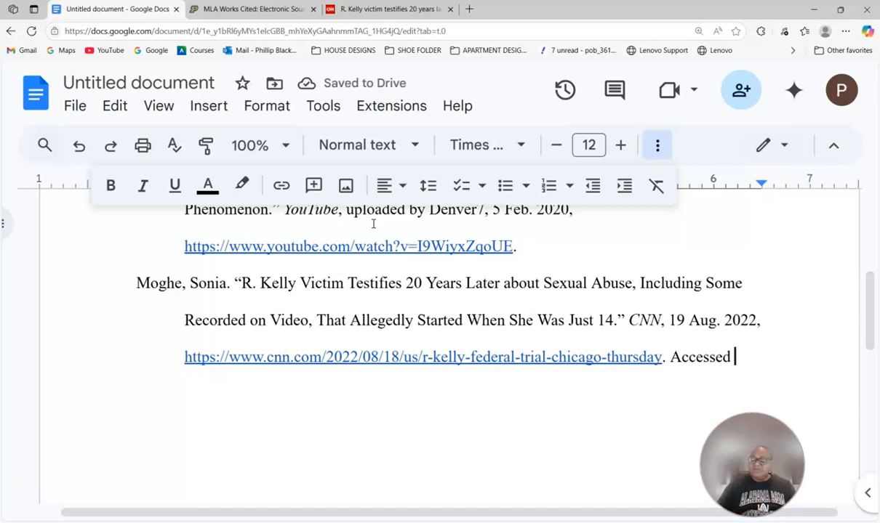
type("16")
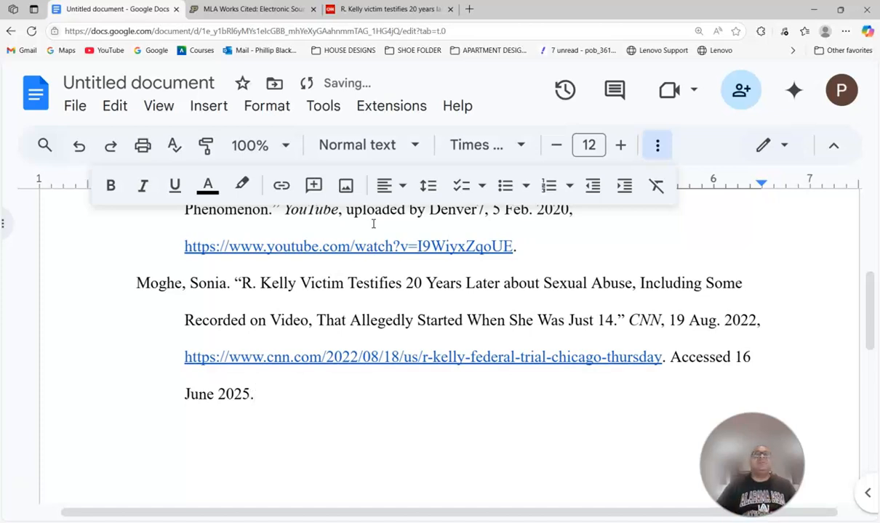
- Select the whole Moghe CNN citation, from 'Moghe' through 'Accessed 16 June 2025.', and copy it
scroll(373, 233, "up", 2)
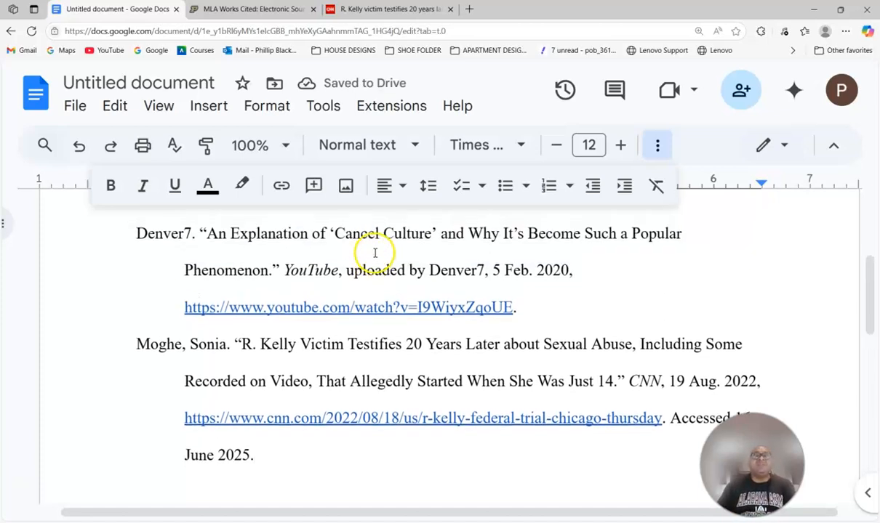
scroll(371, 255, "up", 3)
scroll(350, 269, "down", 2)
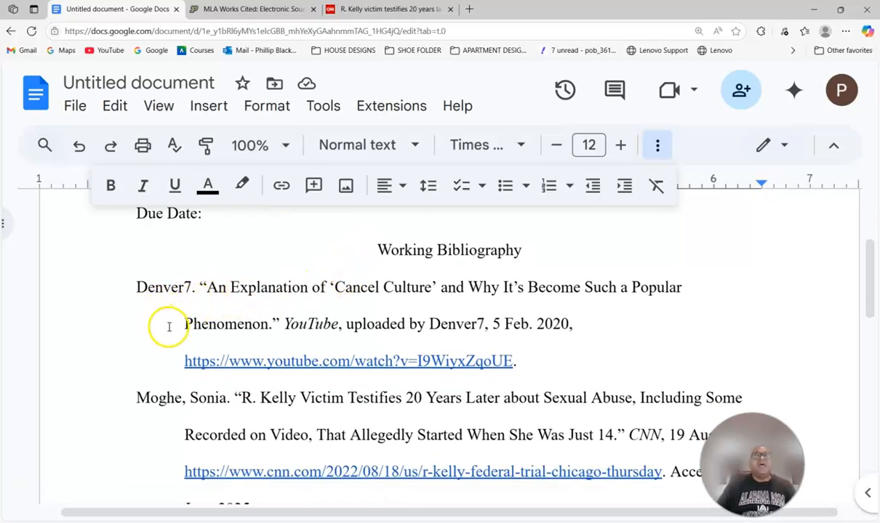
scroll(178, 363, "down", 2)
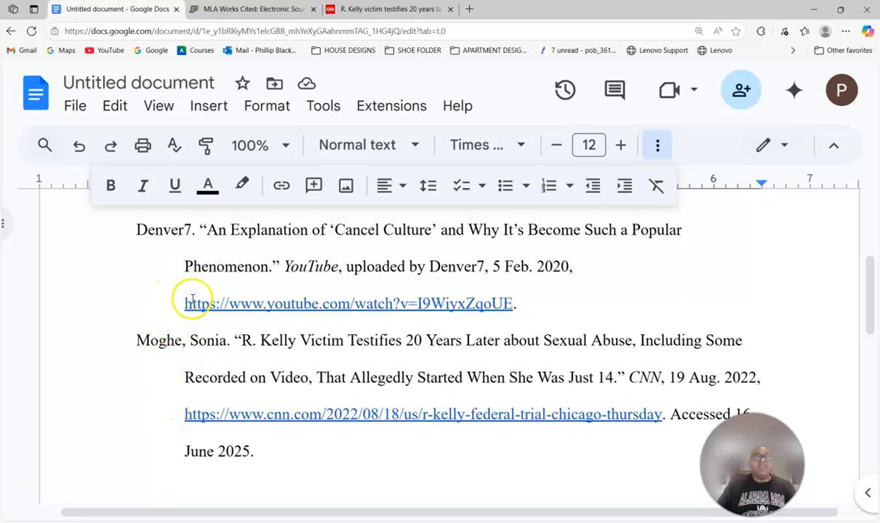
scroll(193, 300, "up", 2)
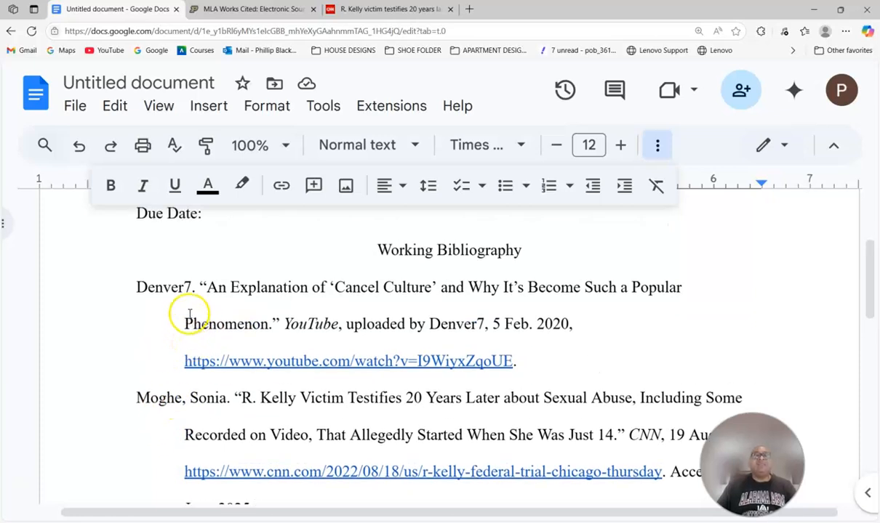
scroll(249, 318, "up", 3)
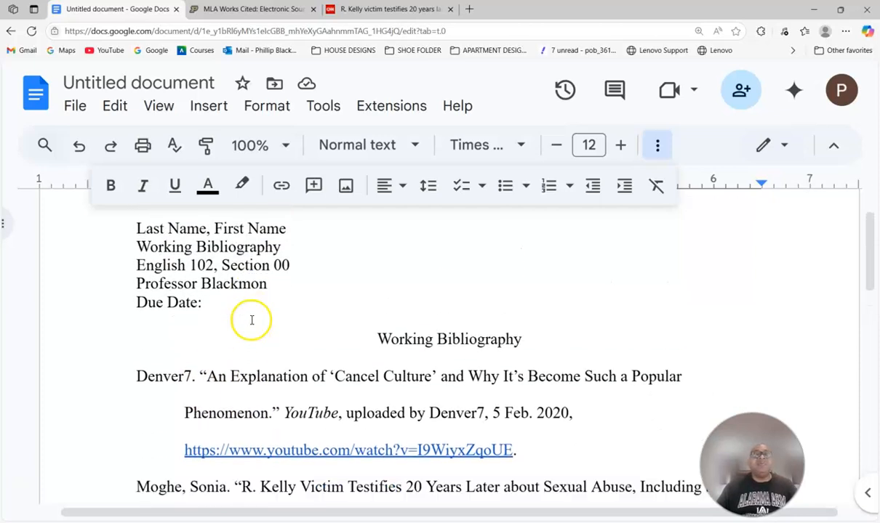
scroll(251, 320, "down", 7)
scroll(251, 324, "up", 6)
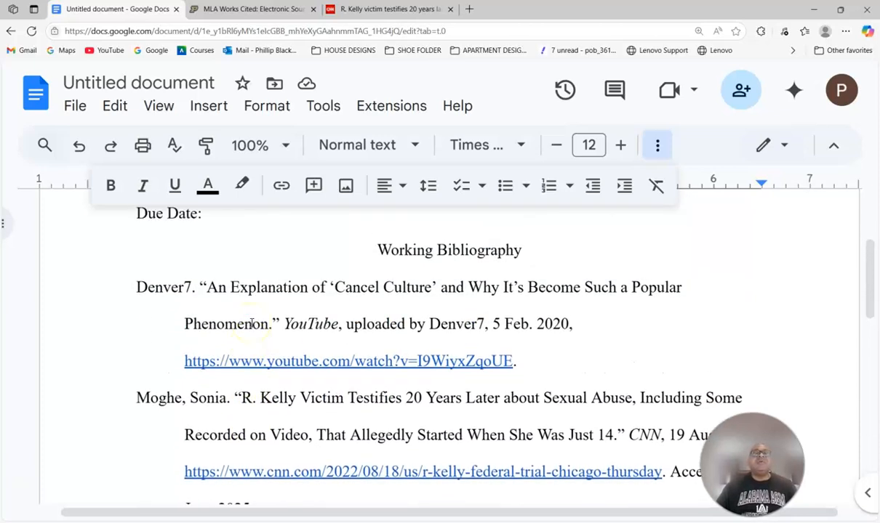
scroll(251, 323, "down", 2)
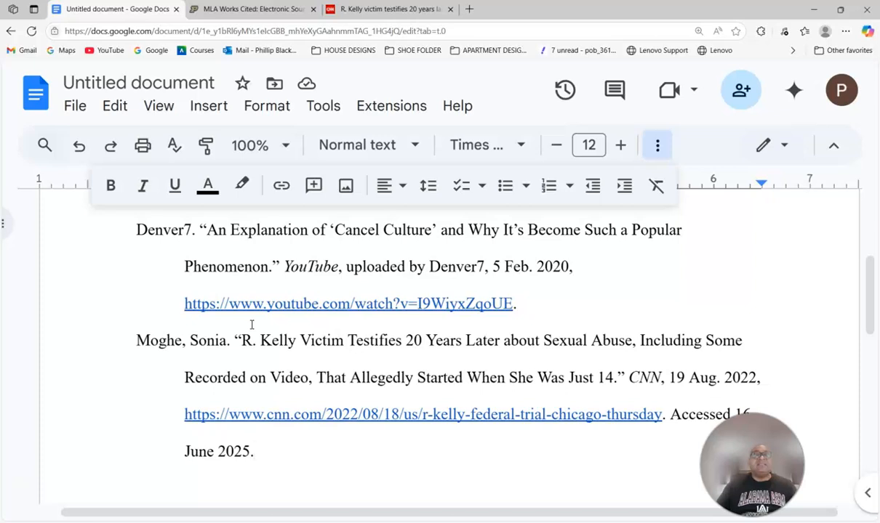
scroll(251, 324, "up", 2)
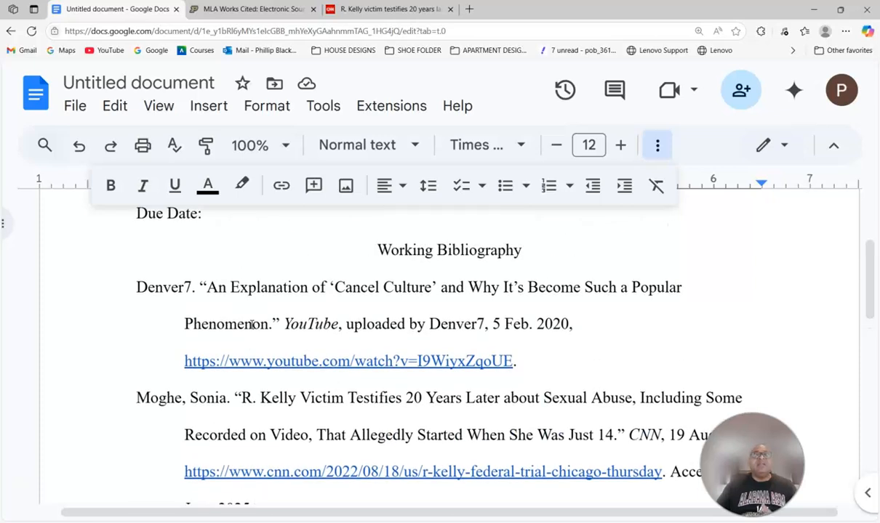
scroll(149, 370, "down", 2)
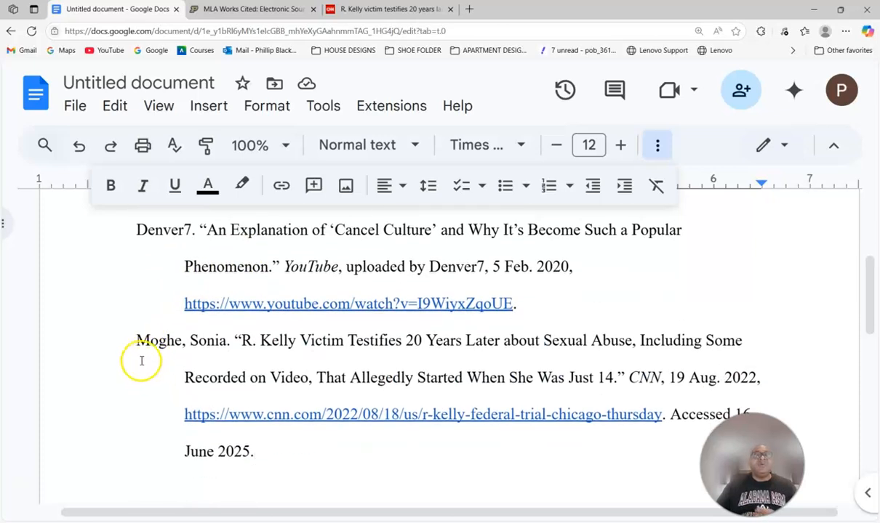
left_click_drag(132, 340, 260, 446)
key("ctrl+c")
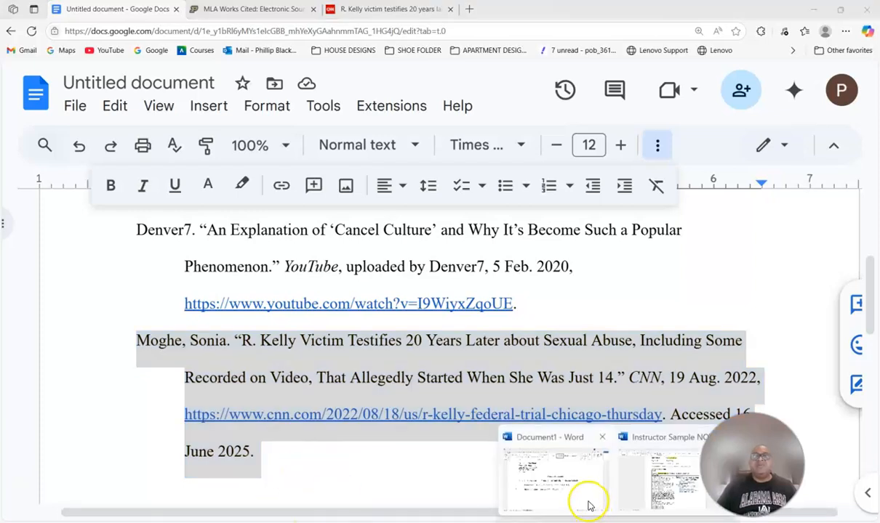
left_click(582, 498)
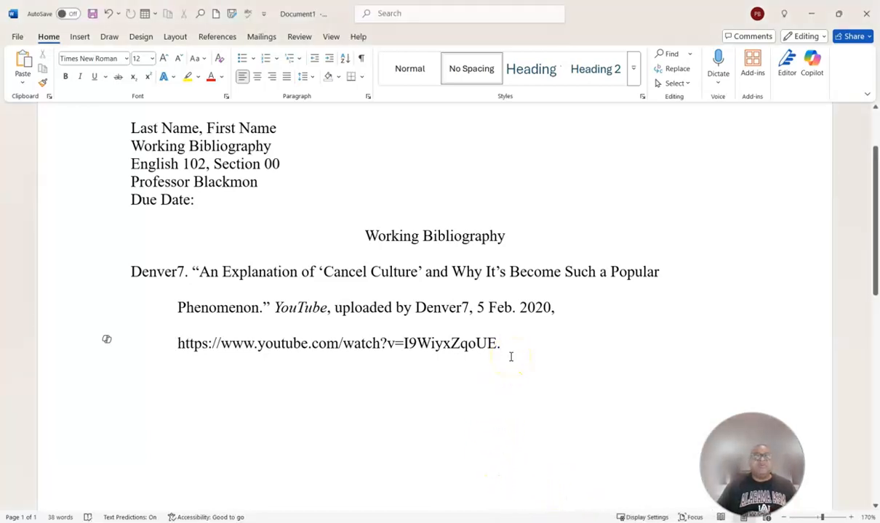
- Paste the Moghe citation as a new paragraph under the Denver7 entry, starting at the left margin
key("Return")
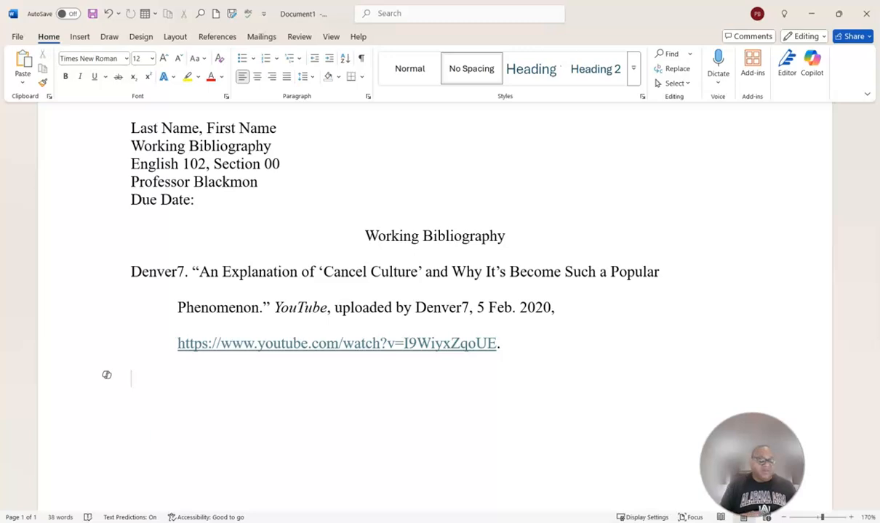
key("ctrl+v")
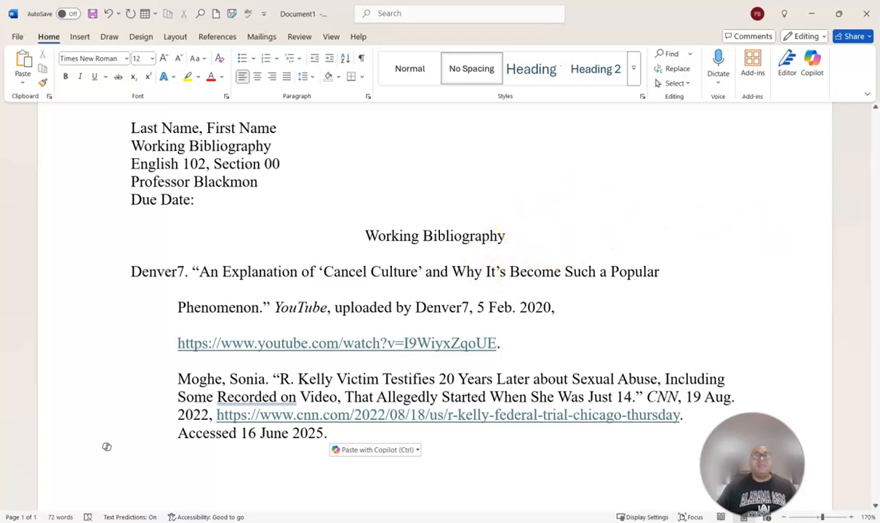
left_click(176, 378)
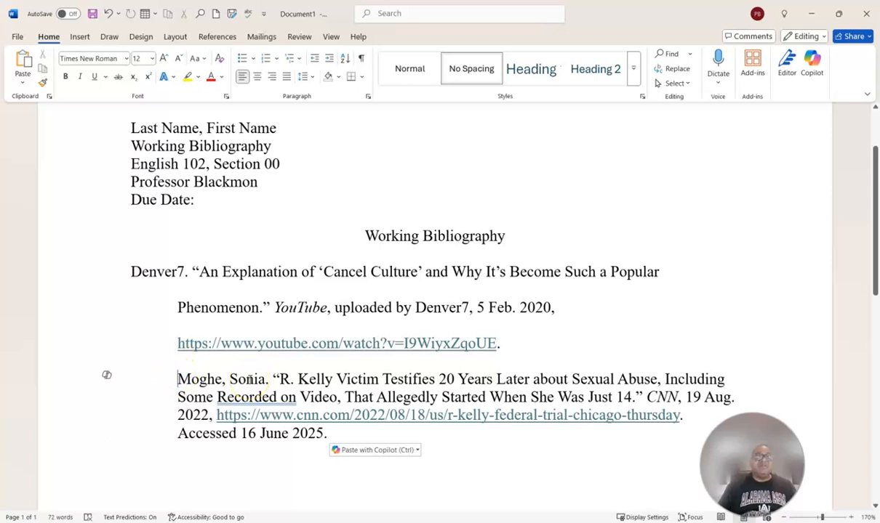
key("BackSpace")
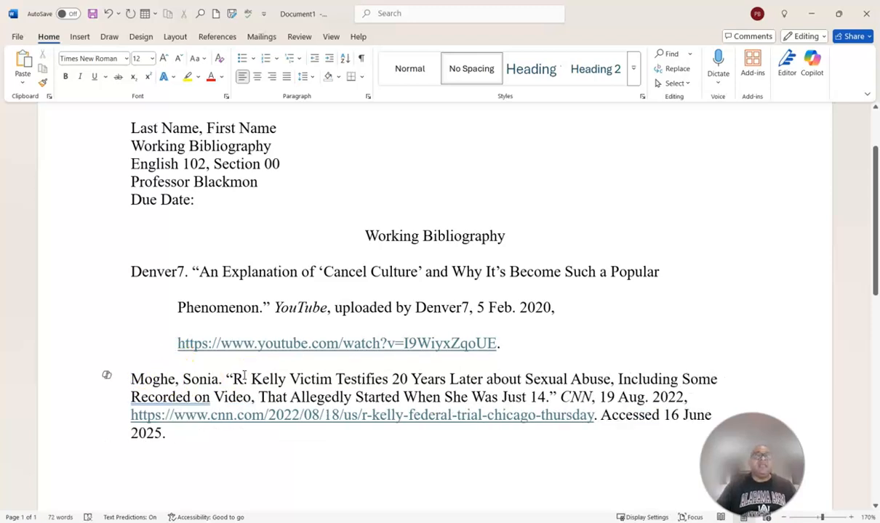
- Give the Moghe paragraph a 0.5" hanging indent in the Paragraph dialog
left_click(140, 385)
left_click_drag(140, 384, 164, 432)
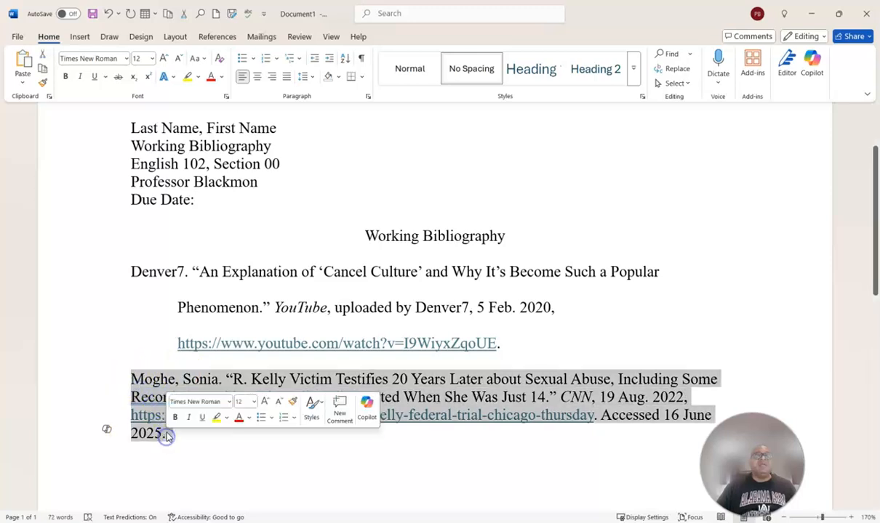
left_click(368, 98)
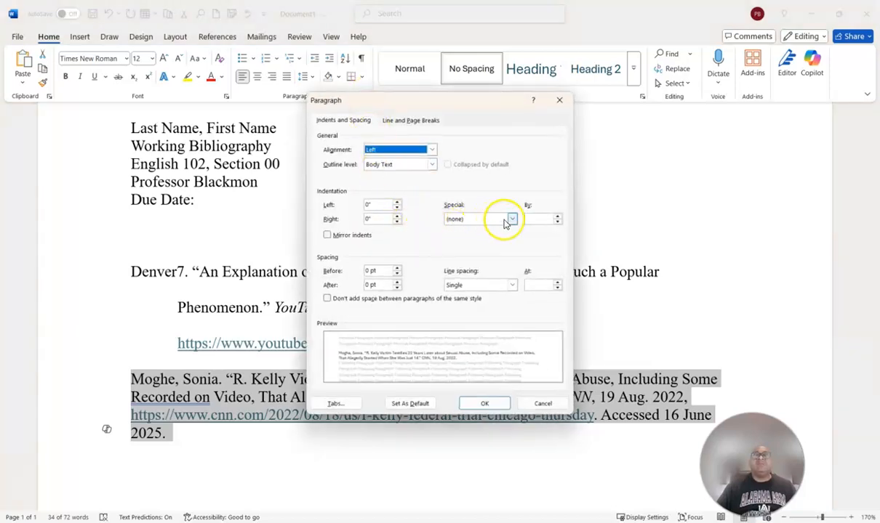
left_click(512, 219)
left_click(457, 246)
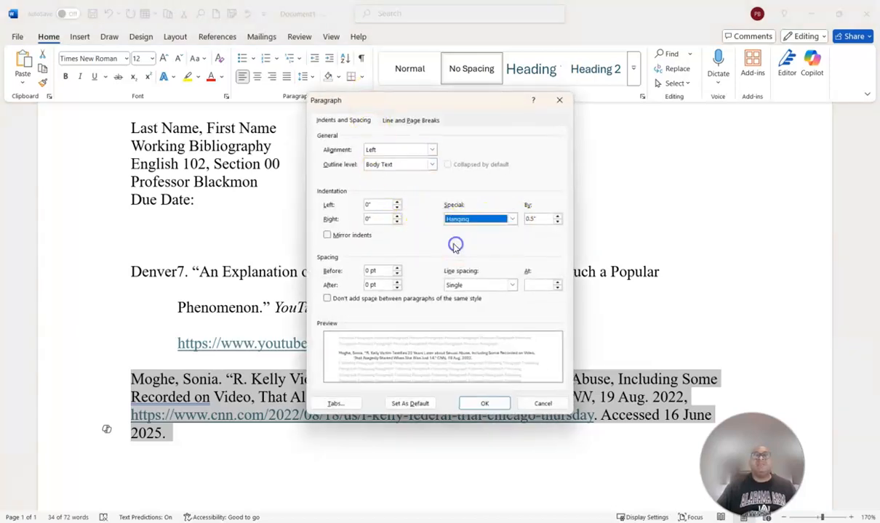
left_click(465, 404)
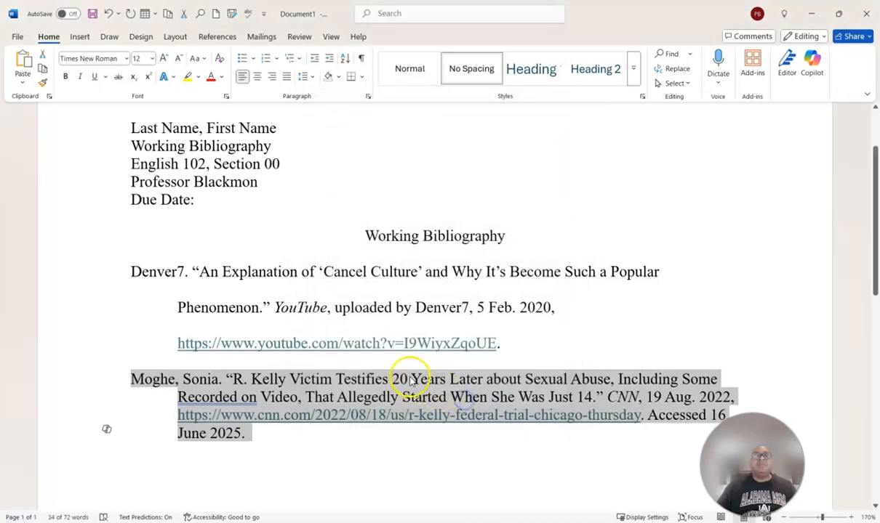
- Set the Moghe entry's line spacing to 2.0 (double)
left_click(306, 76)
left_click(318, 141)
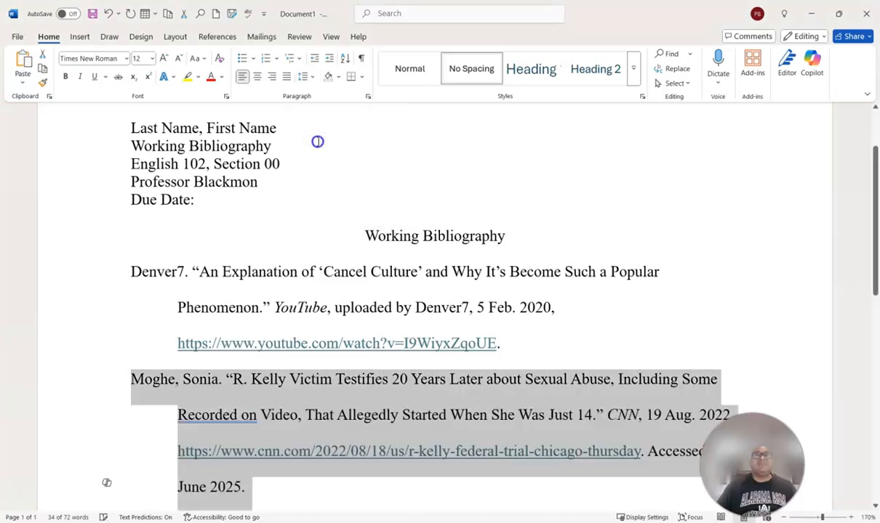
left_click(268, 476)
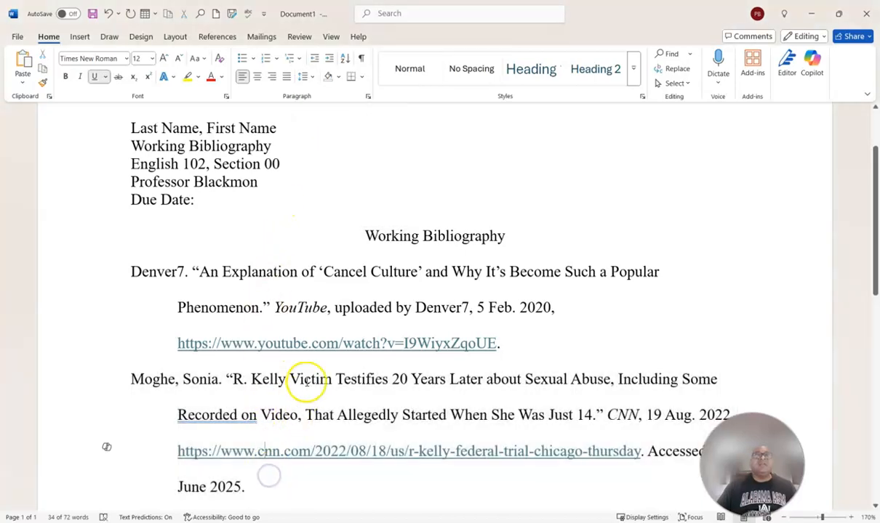
scroll(319, 326, "down", 3)
scroll(322, 314, "up", 3)
scroll(322, 315, "up", 2)
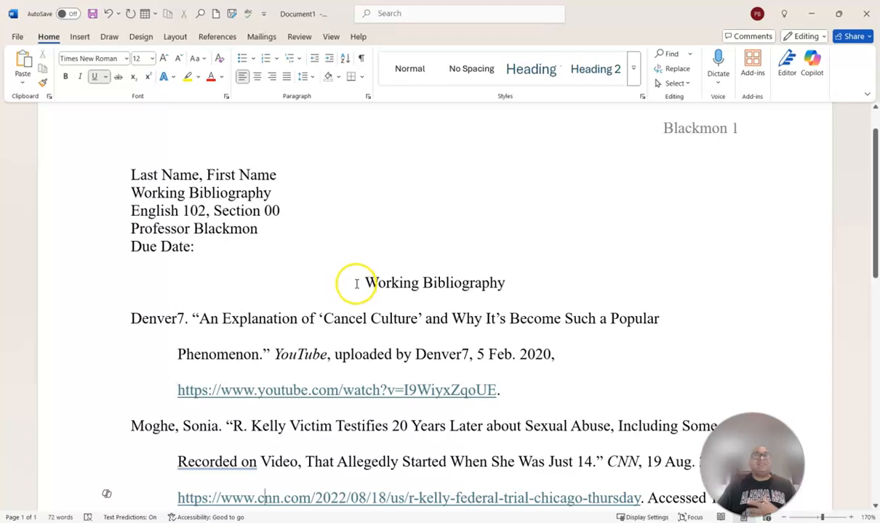
scroll(359, 288, "down", 6)
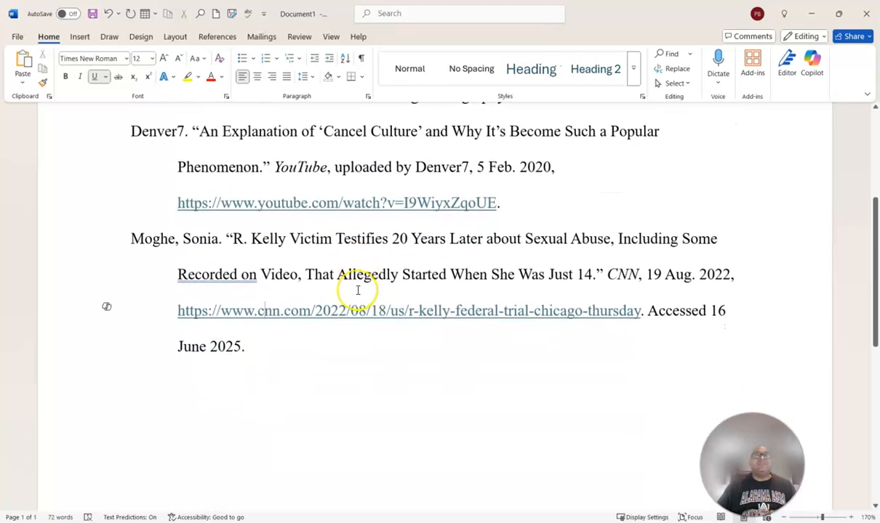
scroll(358, 290, "up", 2)
scroll(357, 290, "up", 2)
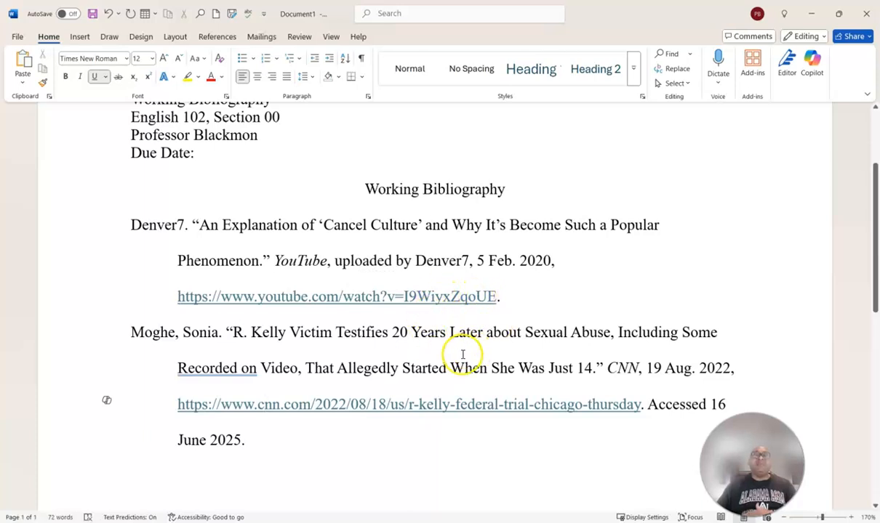
scroll(451, 358, "down", 1)
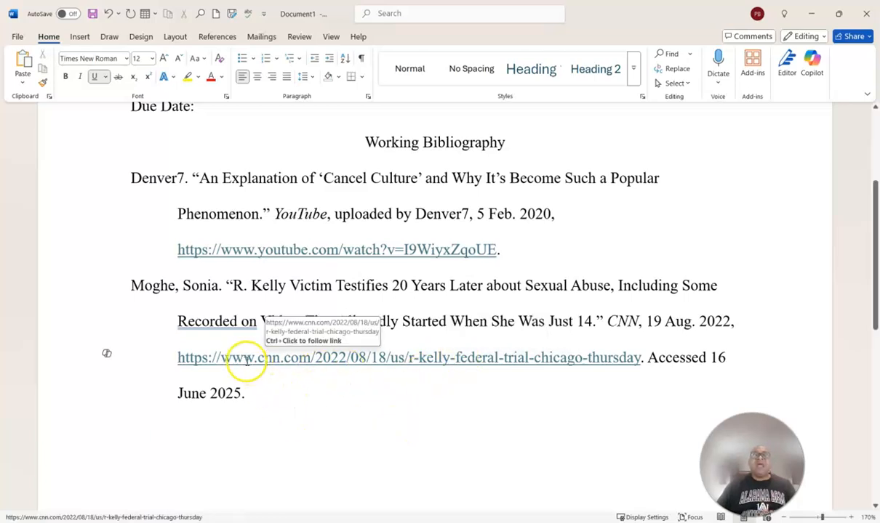
scroll(339, 325, "up", 5)
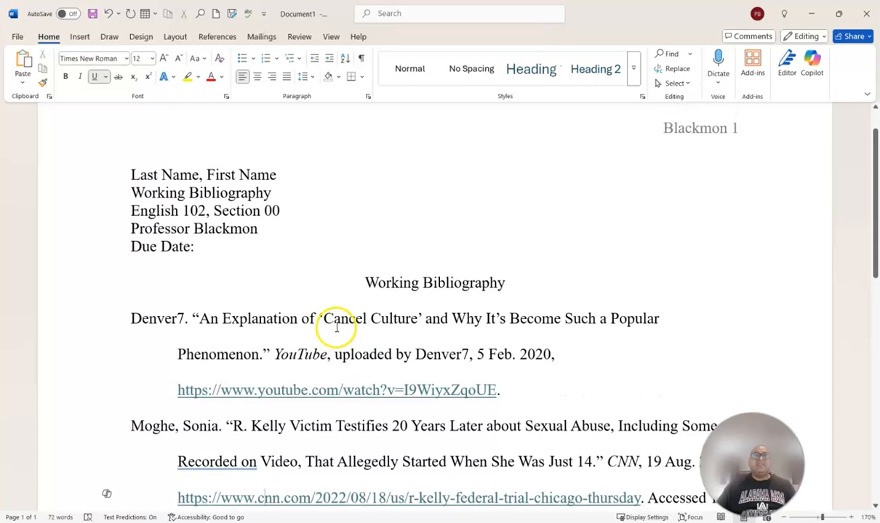
scroll(337, 328, "down", 5)
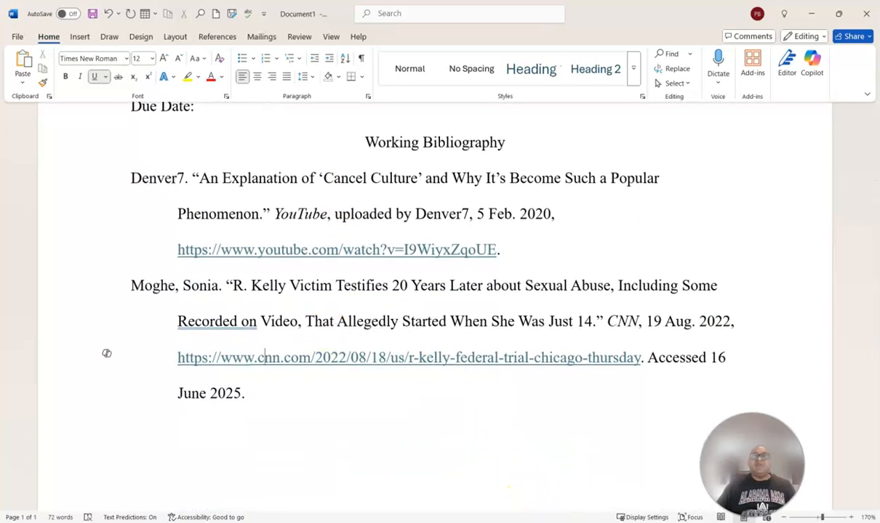
mouse_move(492, 522)
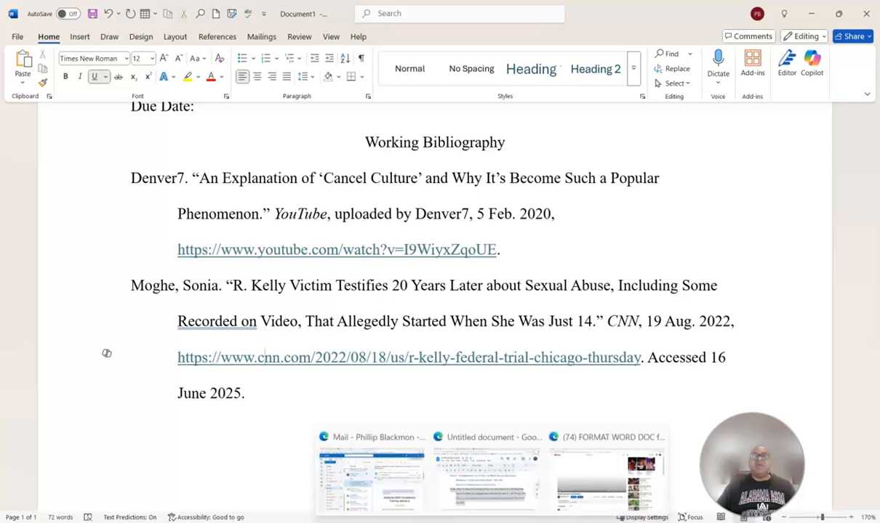
- Return to the Google Docs Working Bibliography, deselect the text, and review the Denver7 and Moghe entries
left_click(488, 476)
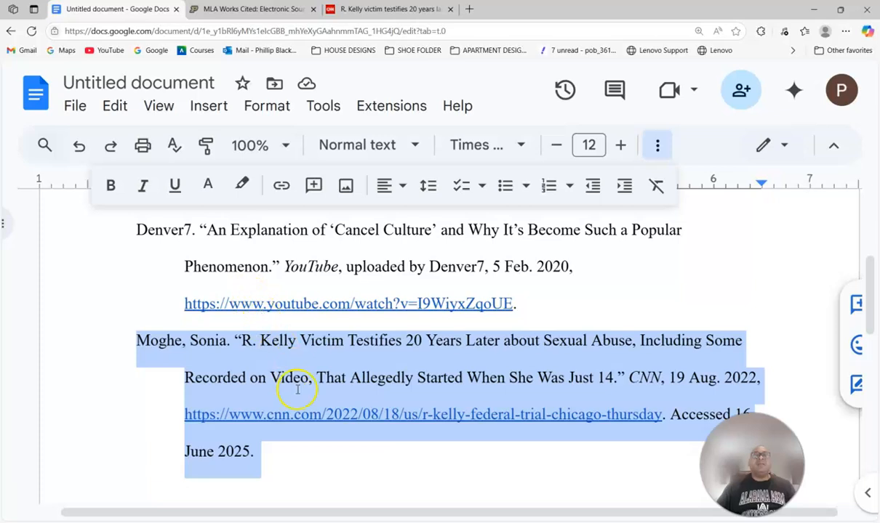
left_click(294, 448)
scroll(320, 364, "up", 3)
scroll(332, 336, "up", 2)
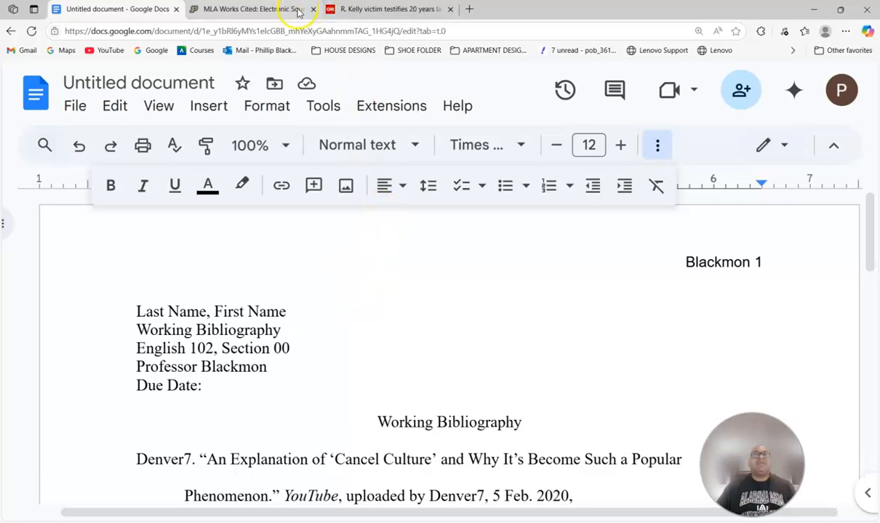
scroll(373, 249, "down", 2)
scroll(372, 250, "down", 8)
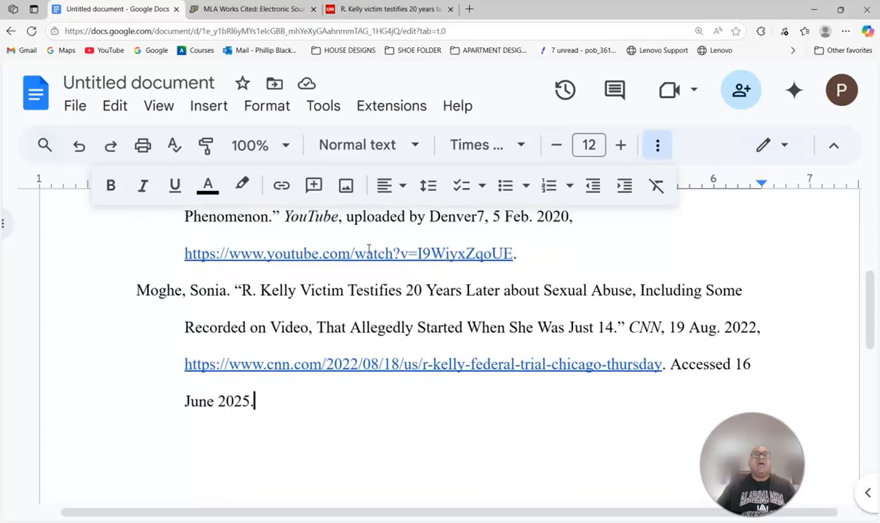
scroll(369, 249, "up", 10)
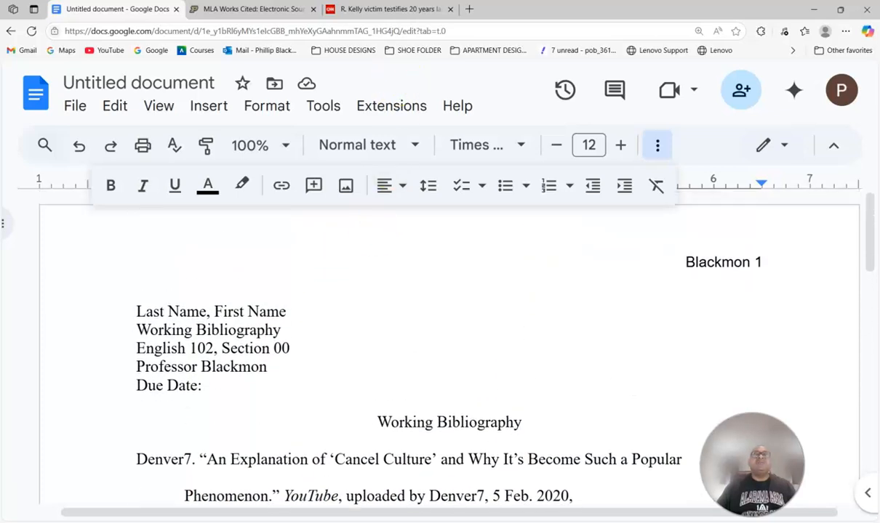
- Go from the CNN article back to the search results, then to the empty Google home page
left_click(354, 7)
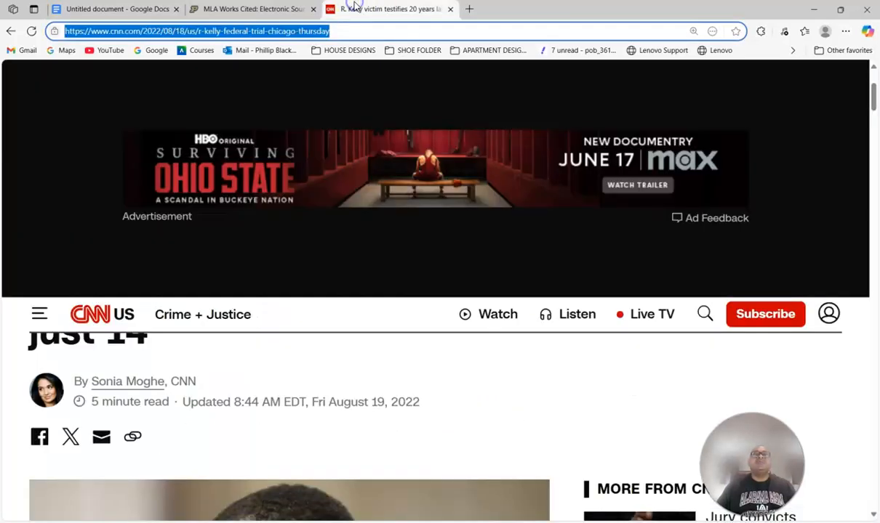
left_click(12, 33)
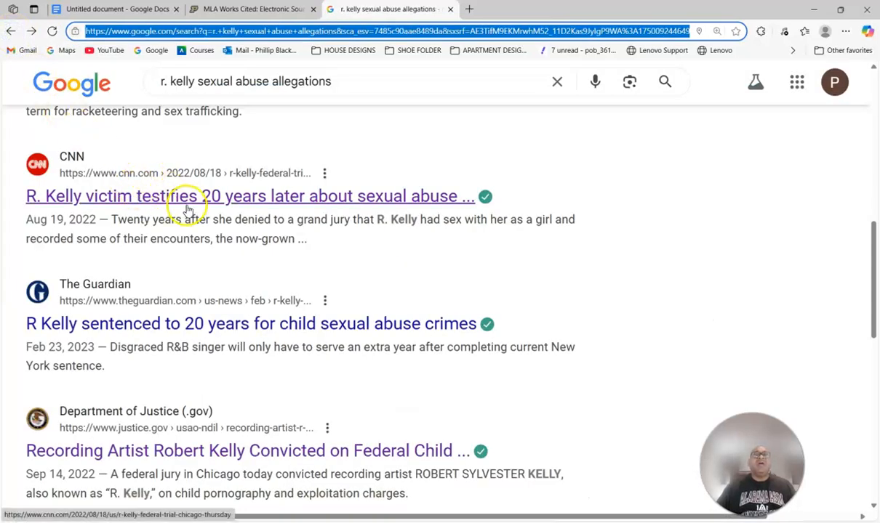
left_click(73, 84)
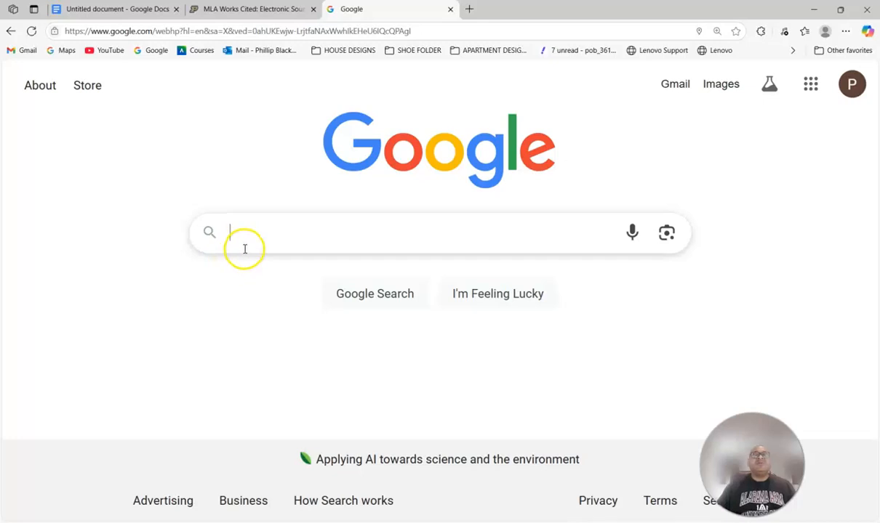